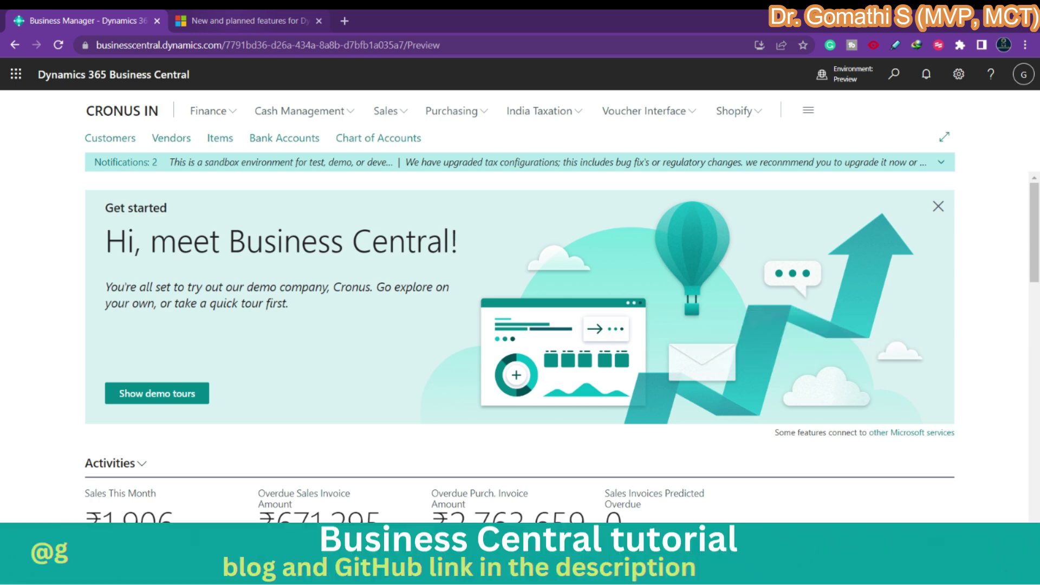
Read the Business Central 2023 release wave 1 article's introduction, highlighting the April to September 2023 release period and the delivery timelines note
left_click(237, 13)
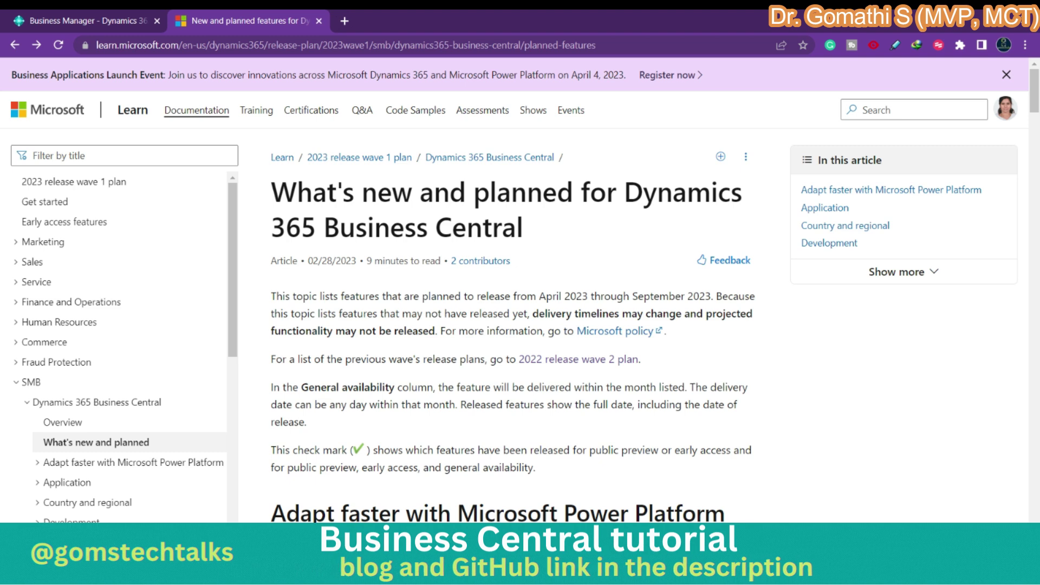
scroll(515, 314, "down", 1)
scroll(514, 314, "down", 1)
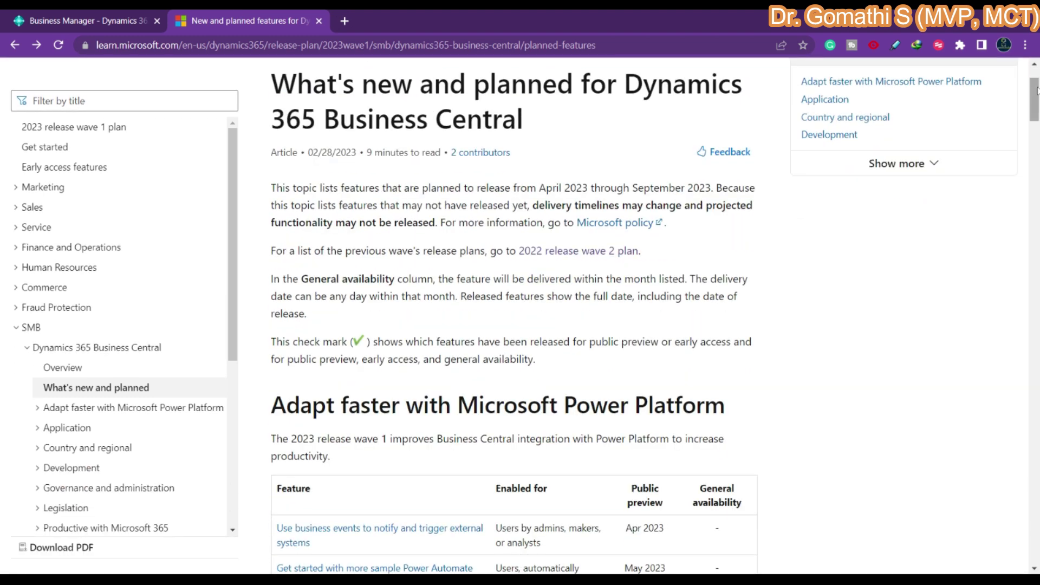
left_click_drag(1037, 89, 1037, 67)
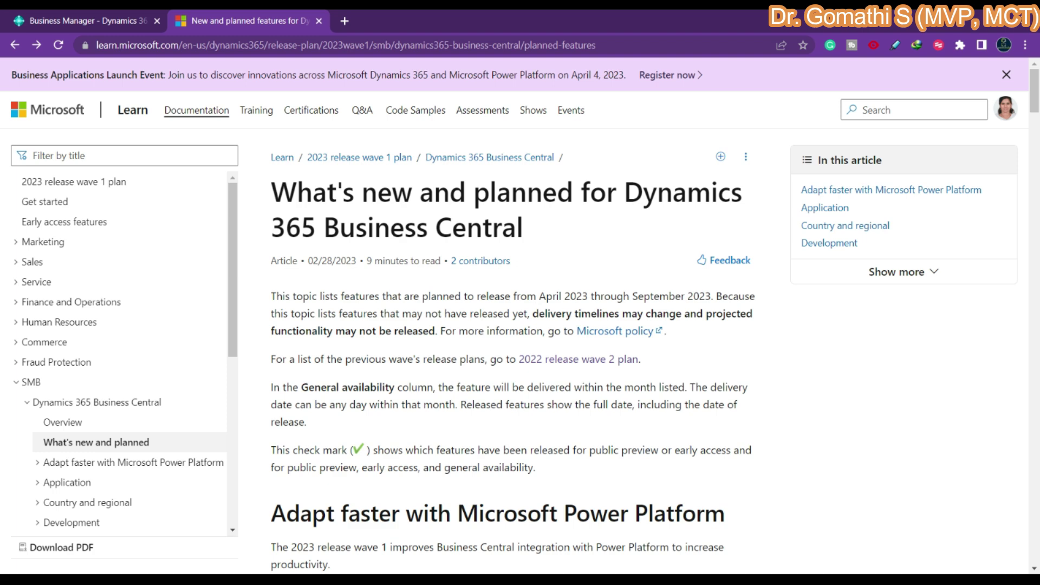
left_click_drag(538, 296, 711, 296)
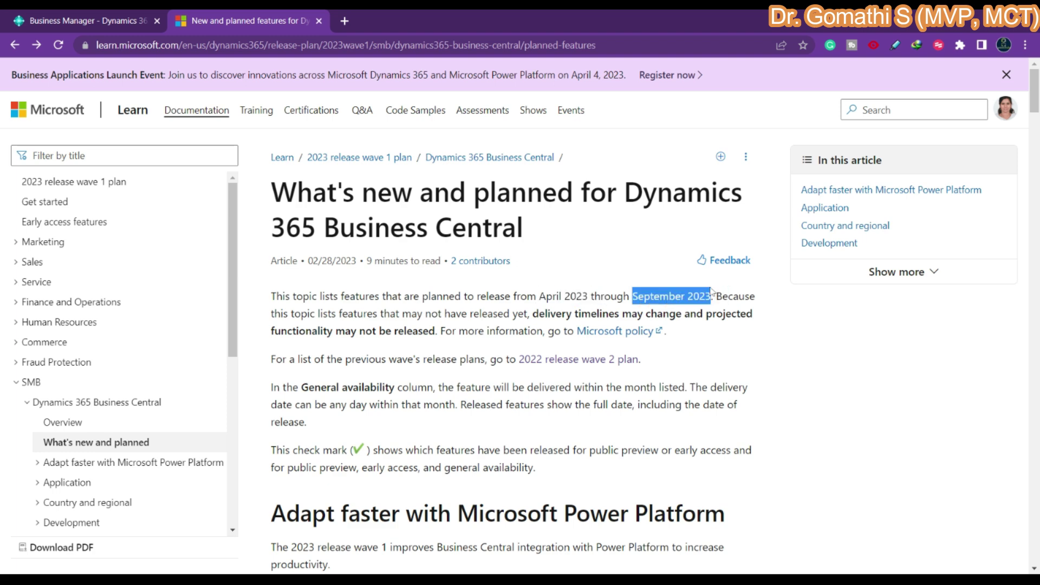
left_click_drag(546, 297, 588, 296)
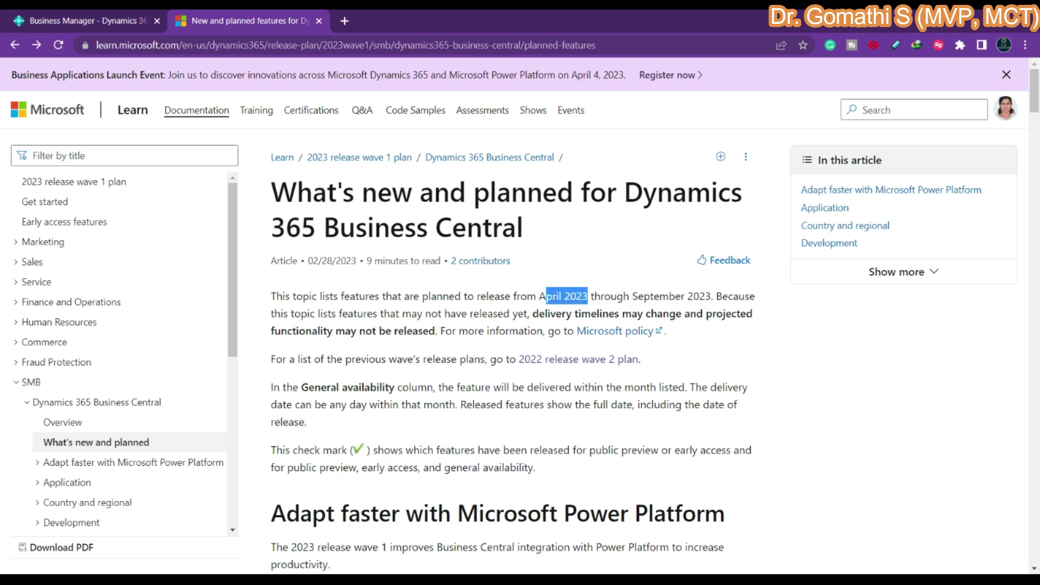
left_click_drag(548, 313, 614, 314)
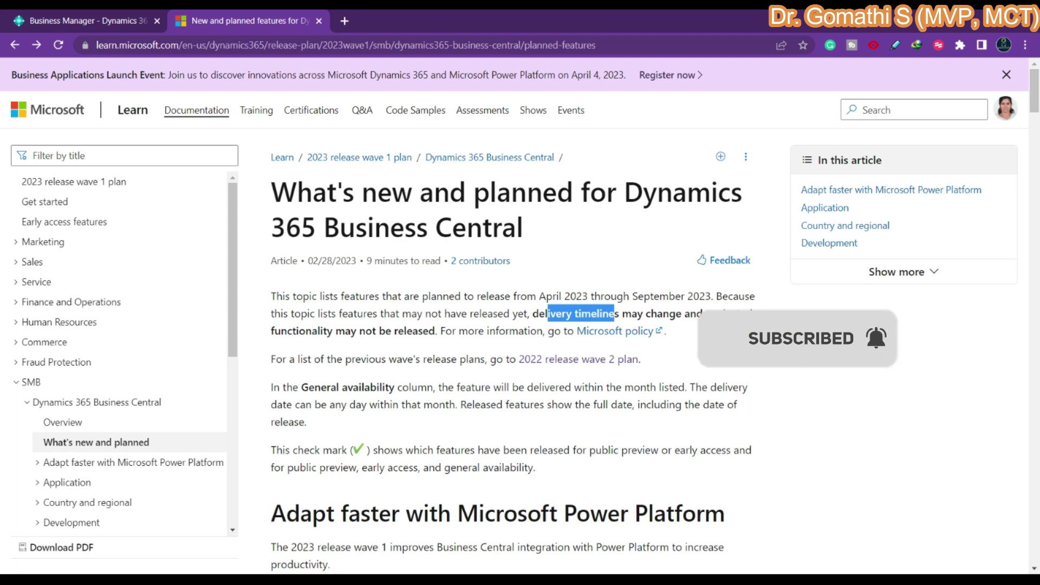
Examine the Public preview and General availability columns of the Adapt faster with Microsoft Power Platform feature table
scroll(520, 319, "down", 5)
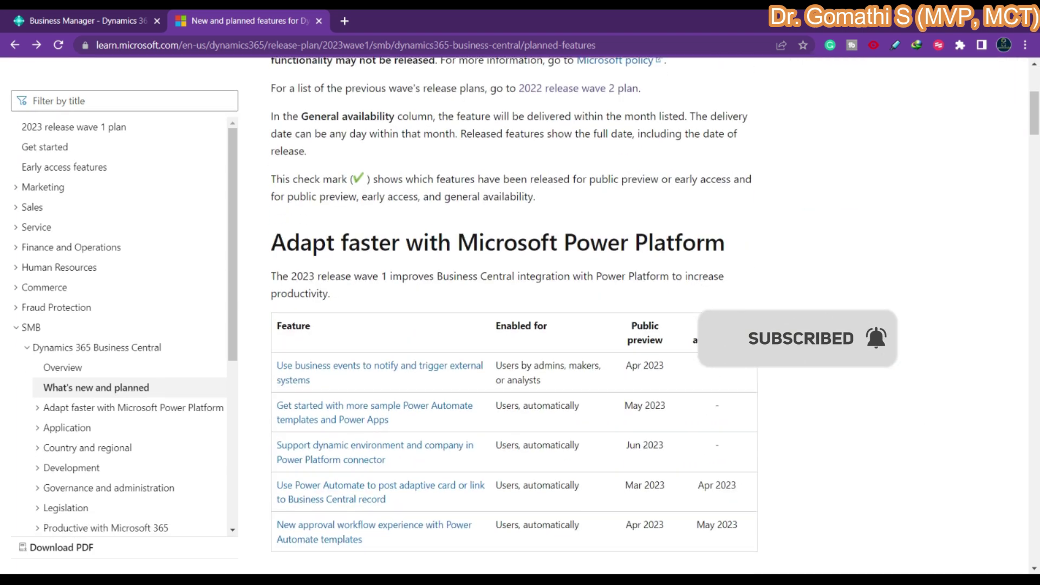
scroll(514, 318, "down", 1)
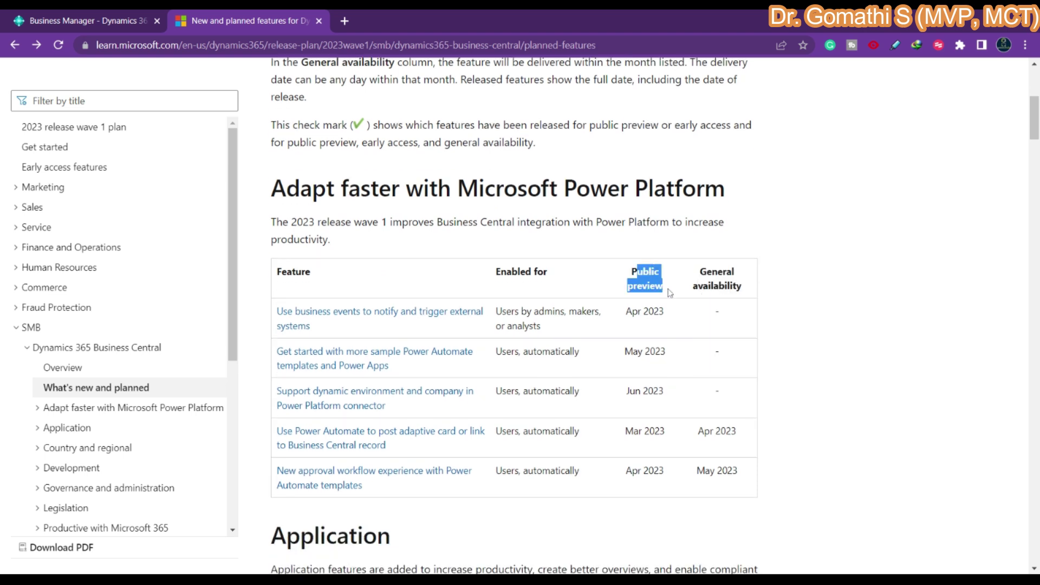
left_click_drag(699, 272, 747, 282)
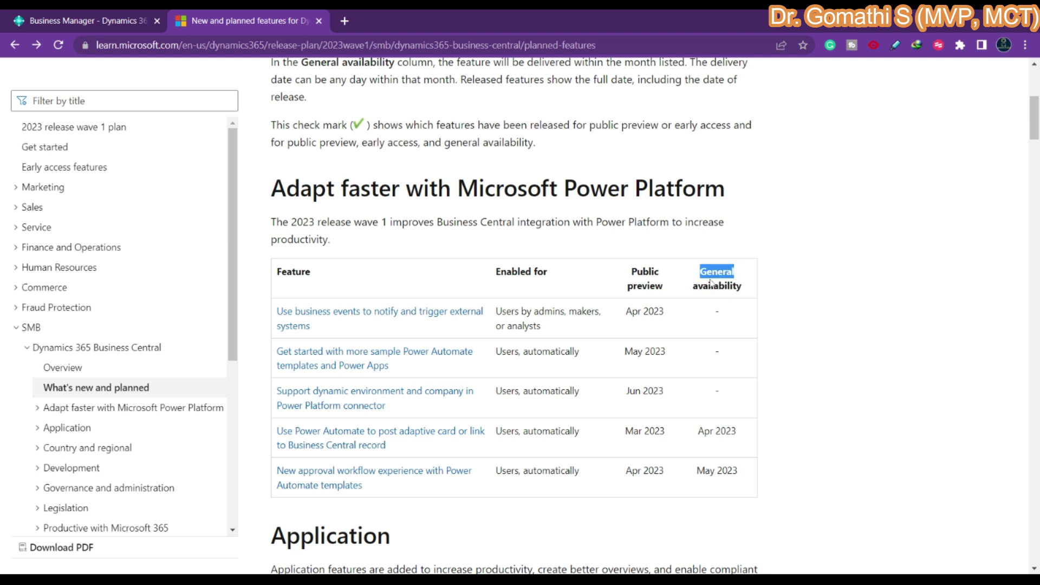
left_click_drag(627, 273, 663, 287)
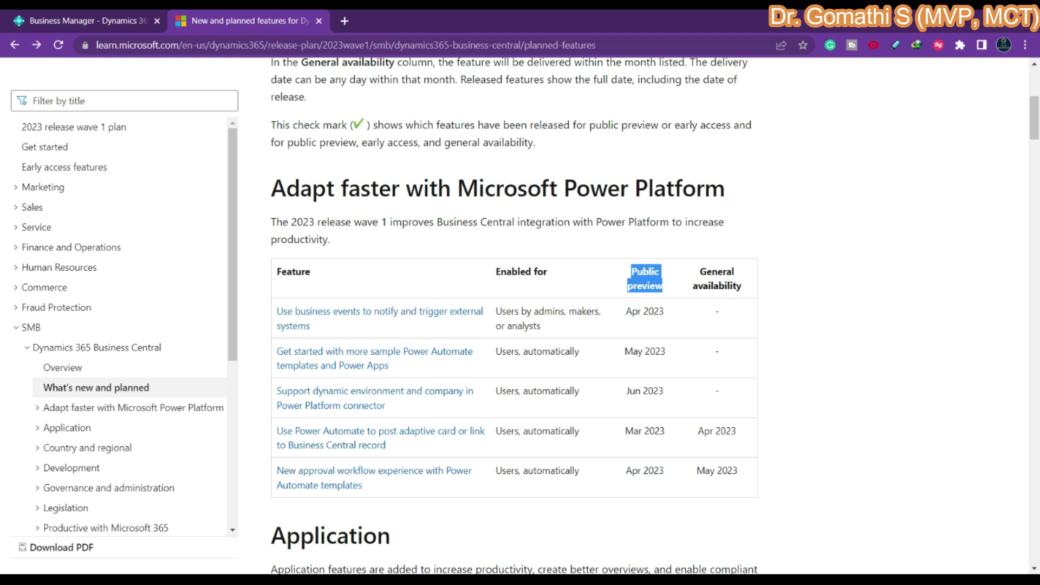
left_click_drag(698, 274, 743, 288)
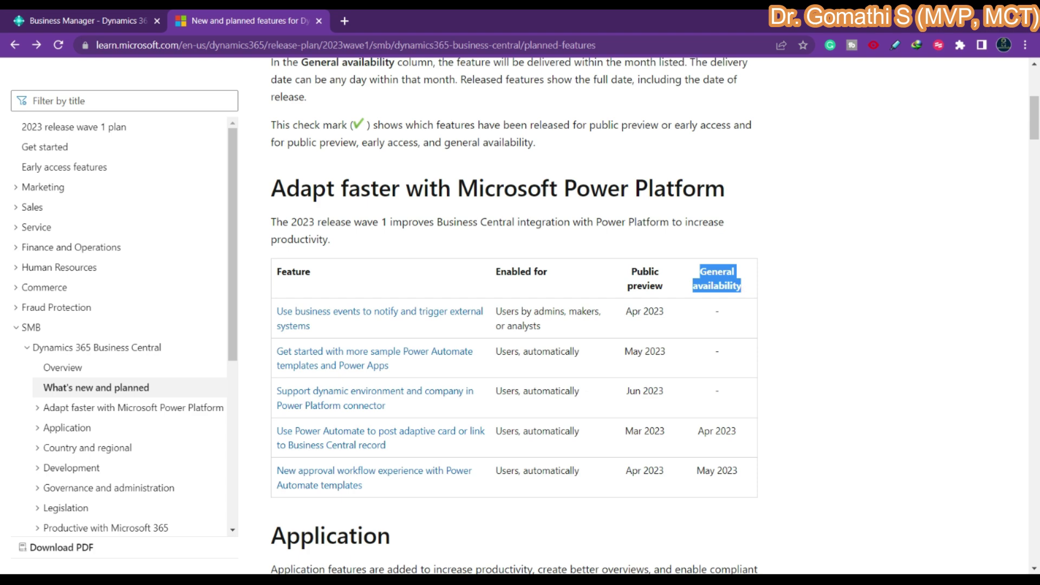
Review the Application feature table, checking which planned features have public preview dates
scroll(514, 315, "down", 9)
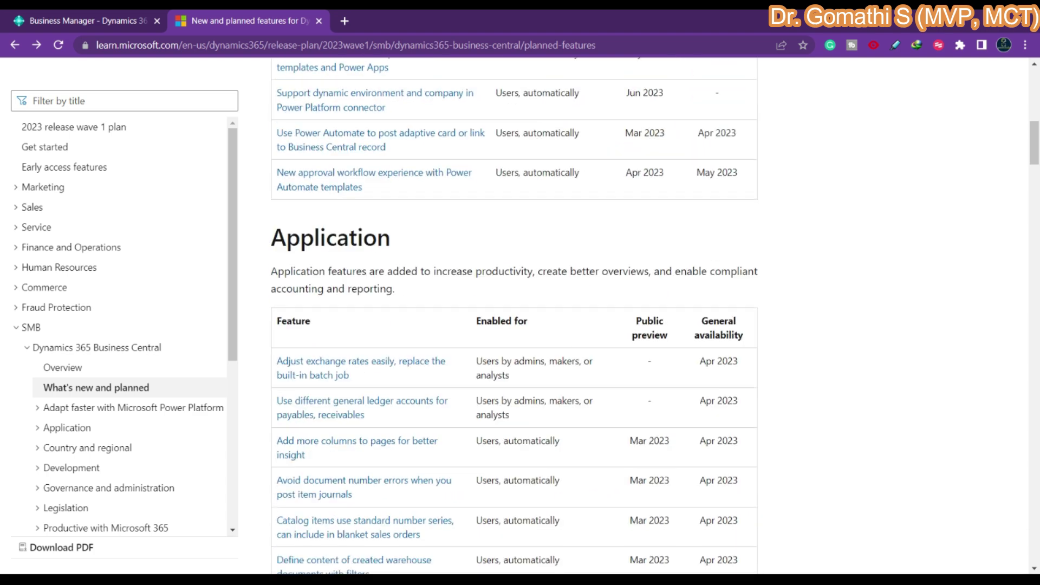
scroll(290, 170, "up", 1)
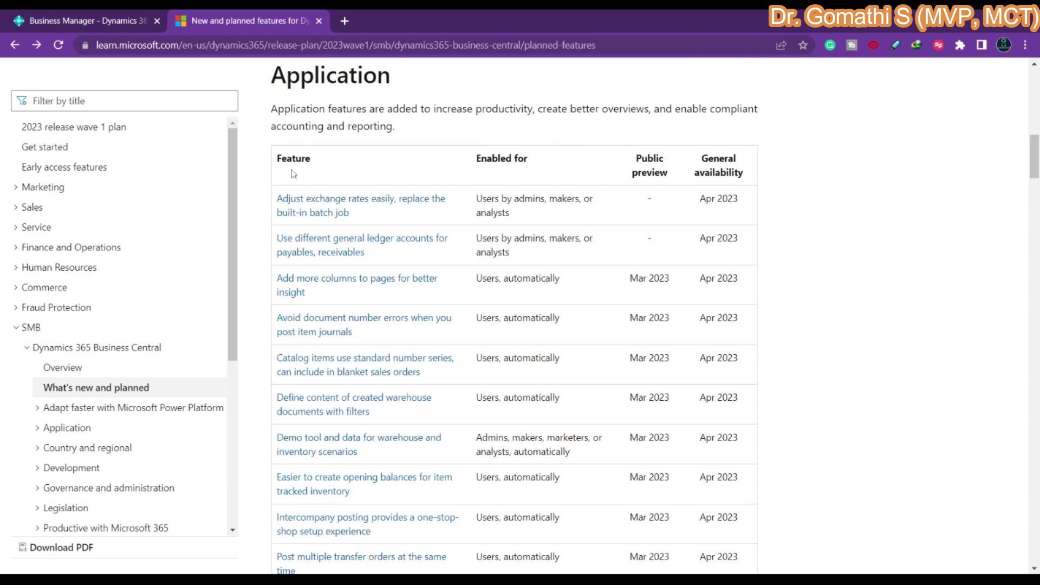
left_click_drag(266, 200, 278, 204)
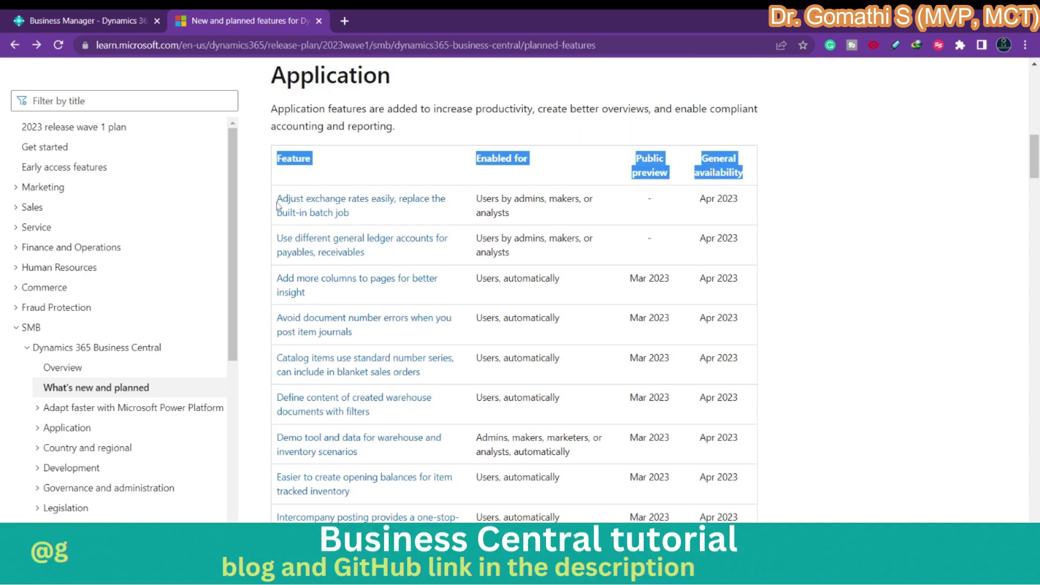
scroll(278, 207, "down", 1)
scroll(278, 206, "down", 2)
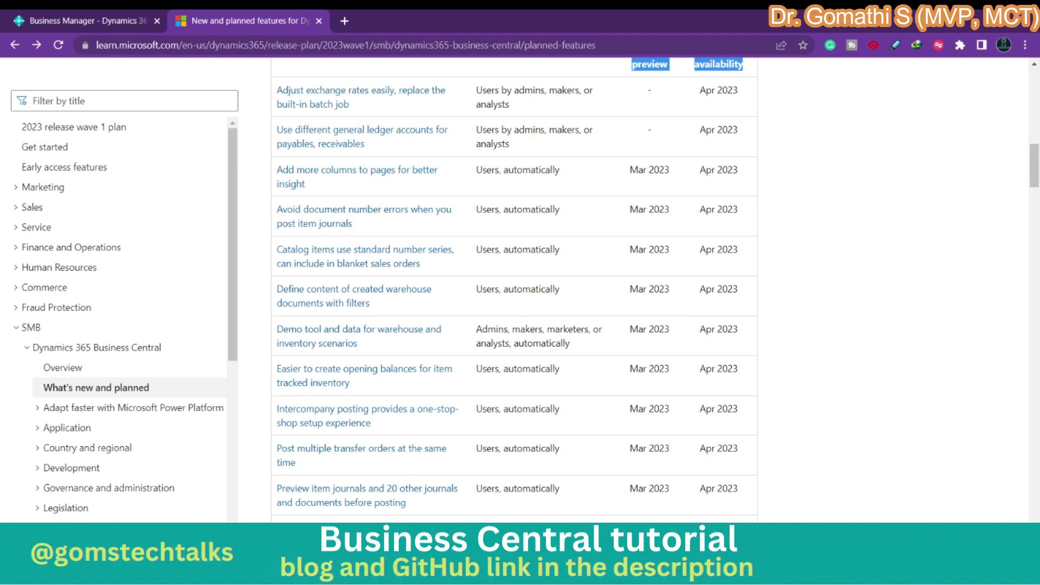
left_click_drag(627, 179, 670, 172)
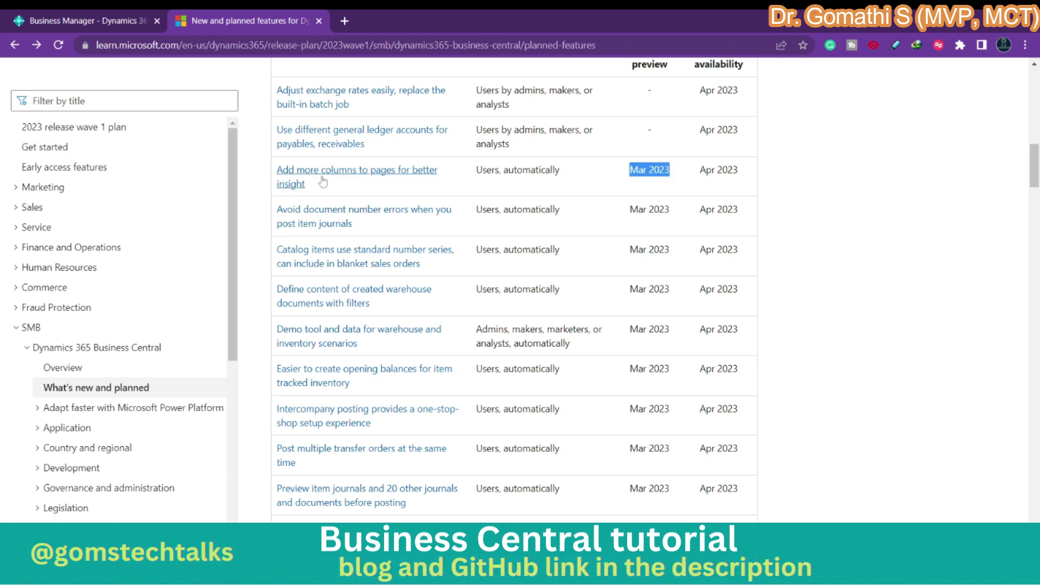
left_click_drag(628, 251, 649, 250)
scroll(514, 315, "down", 5)
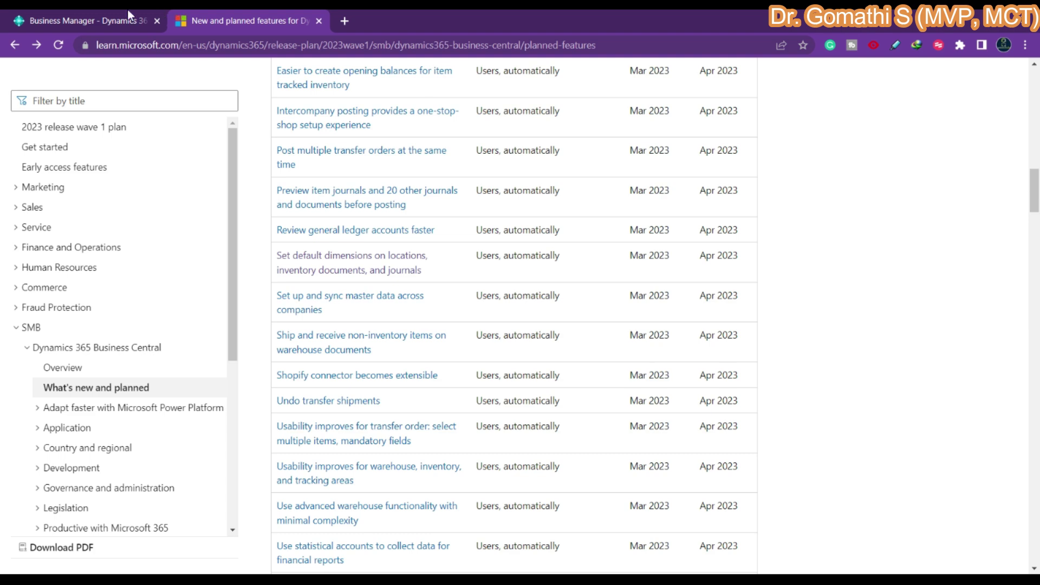
Return to the Business Central home page and open the Admin Center
left_click(86, 20)
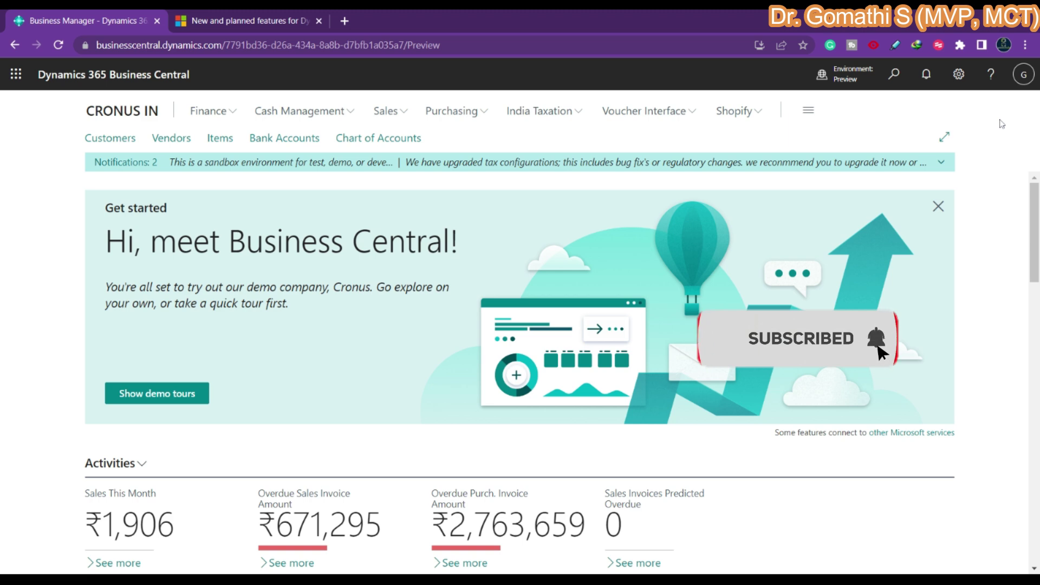
left_click(962, 75)
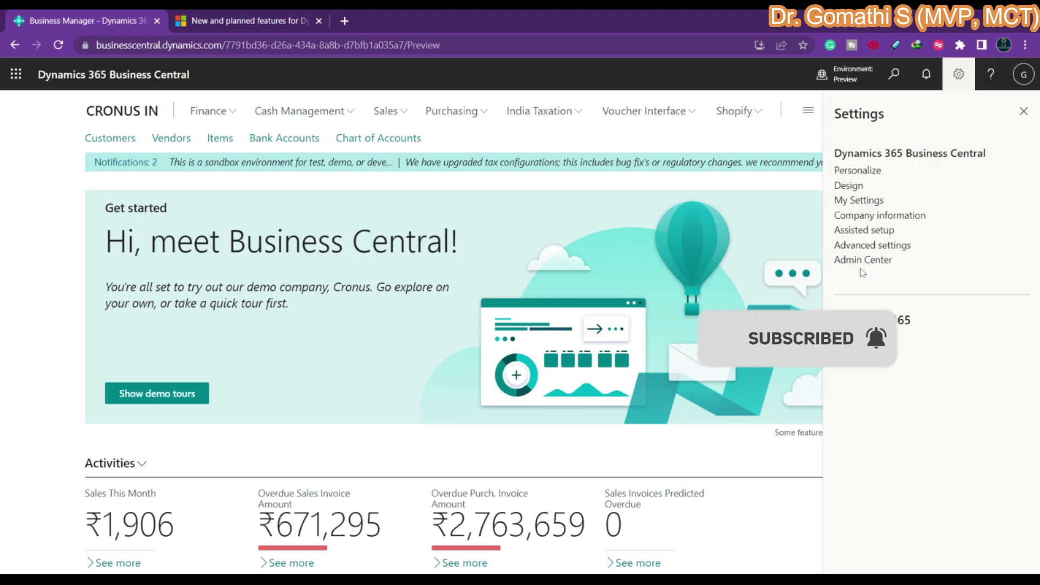
left_click(862, 260)
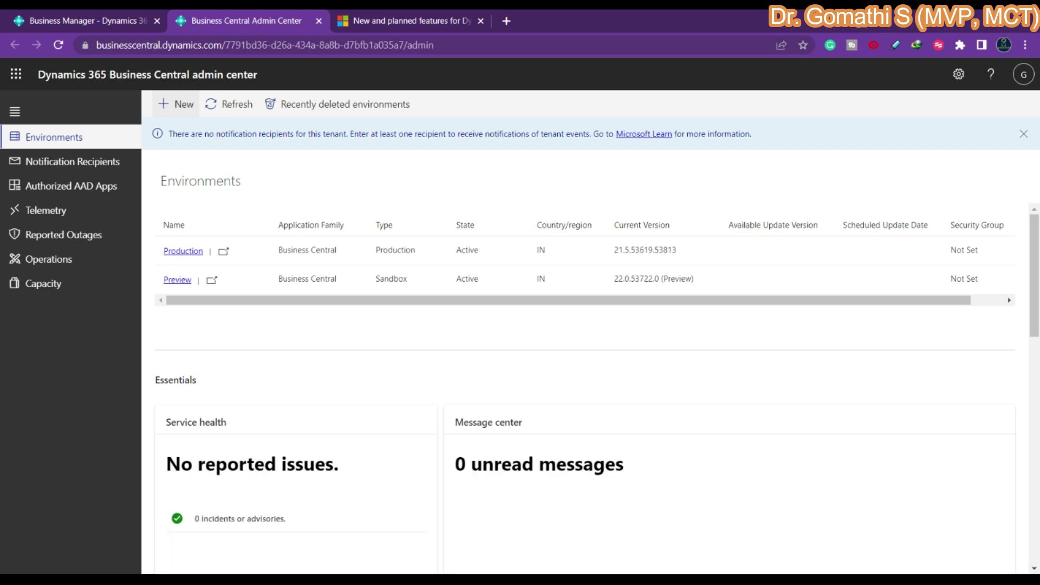
Start creating a new environment and name it Preview_2023_Wave1
left_click(170, 108)
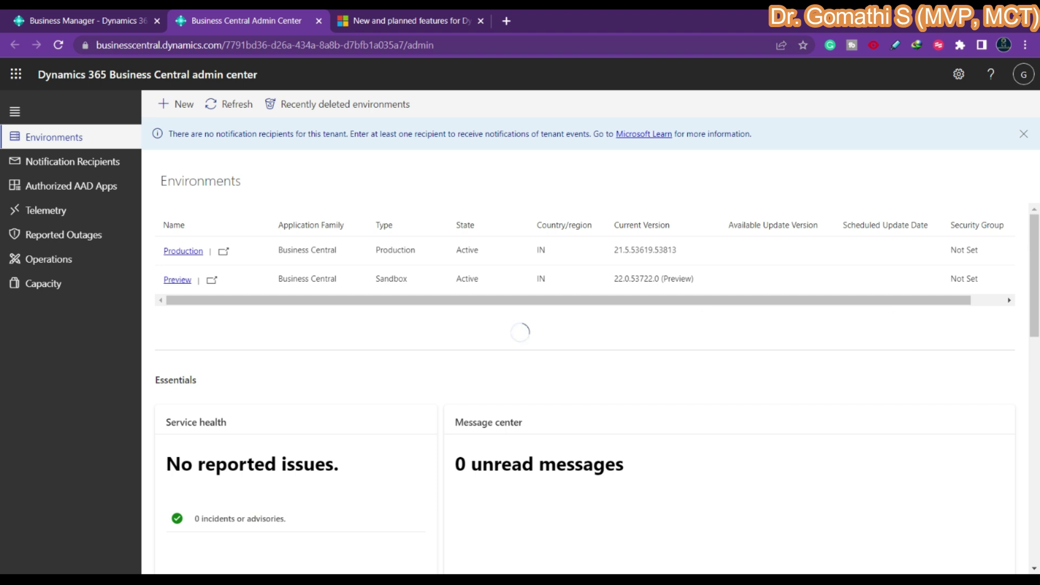
left_click(162, 103)
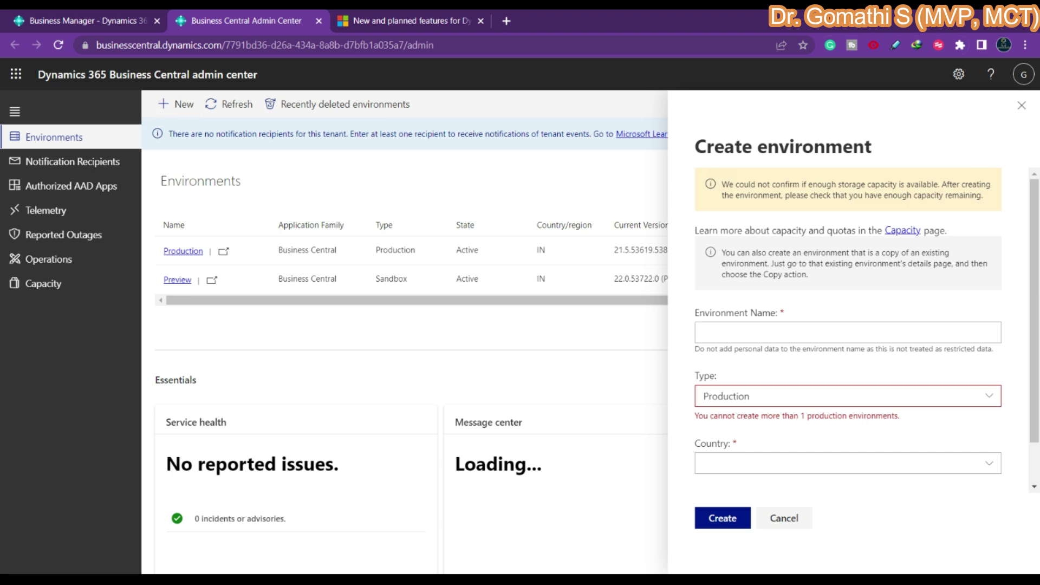
triple_click(883, 141)
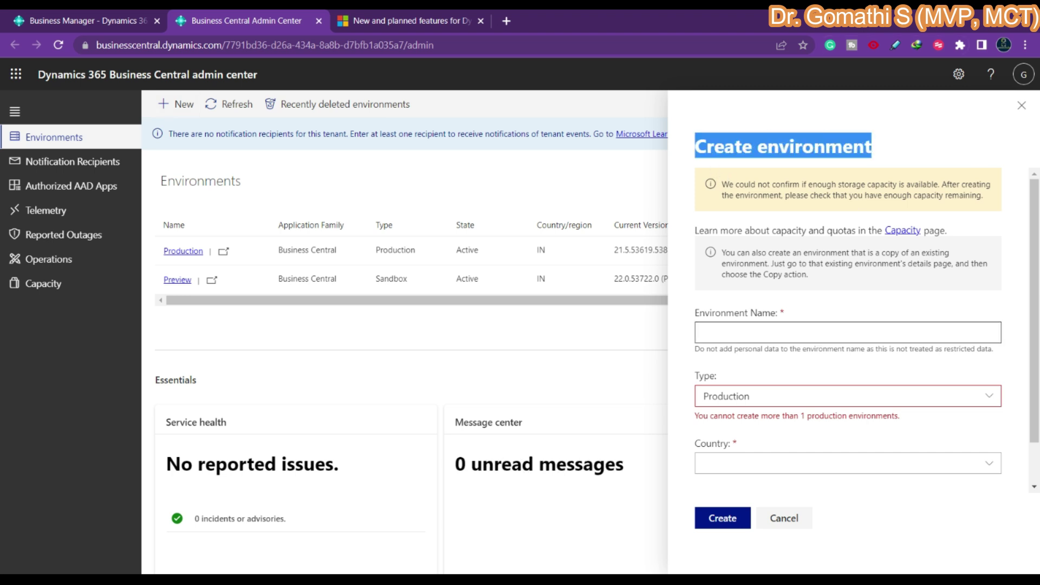
left_click(781, 325)
type("Preview")
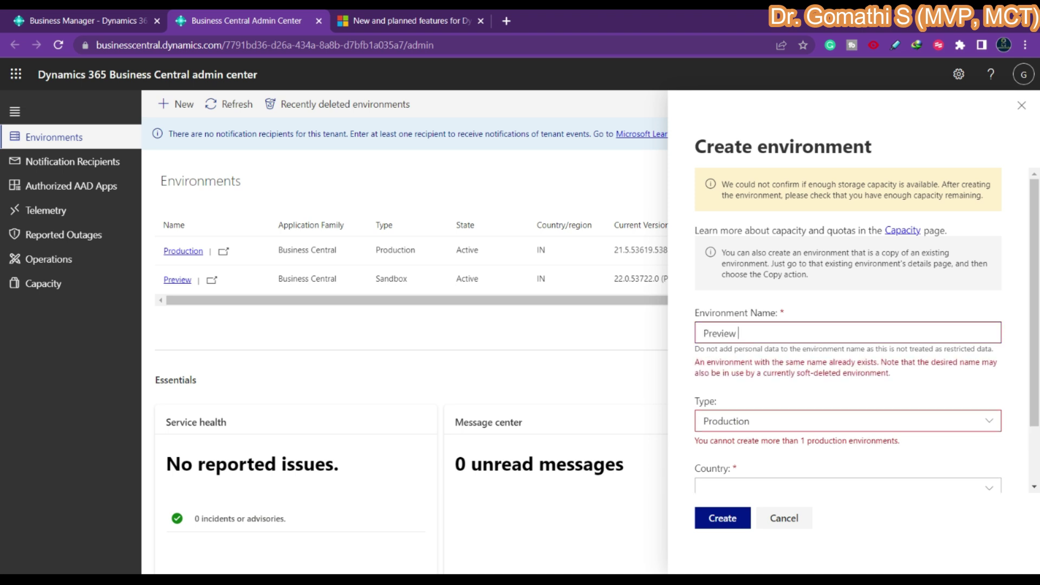
type("_")
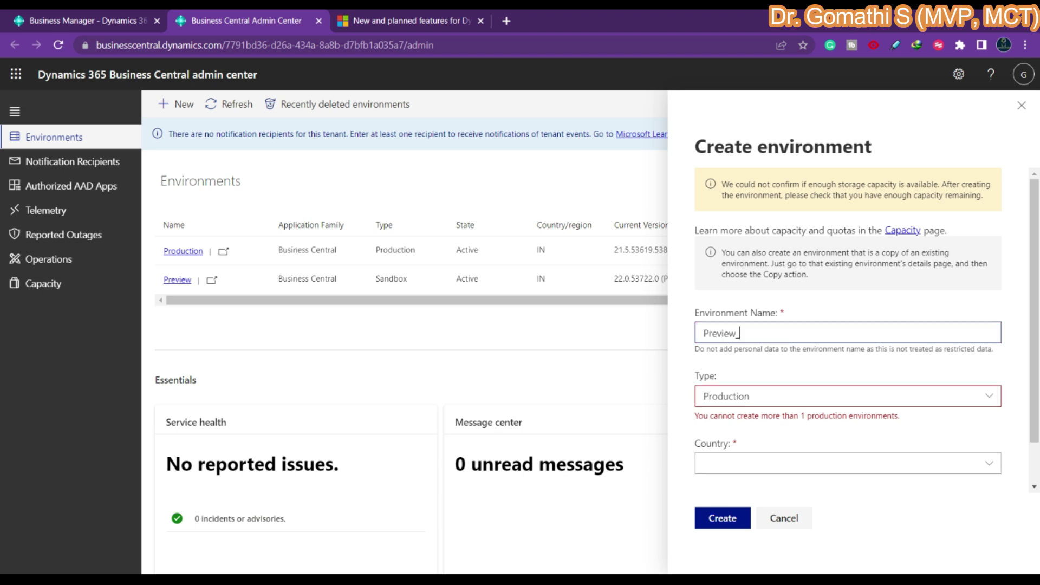
type("2023_Wave1")
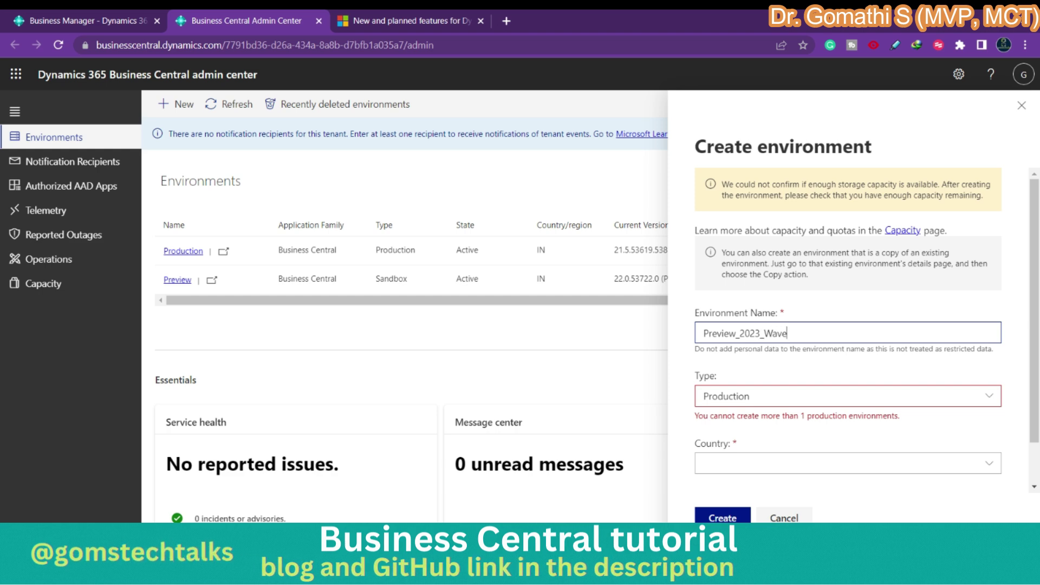
Set the new environment's type to Sandbox and its country to US
left_click(757, 399)
left_click(735, 443)
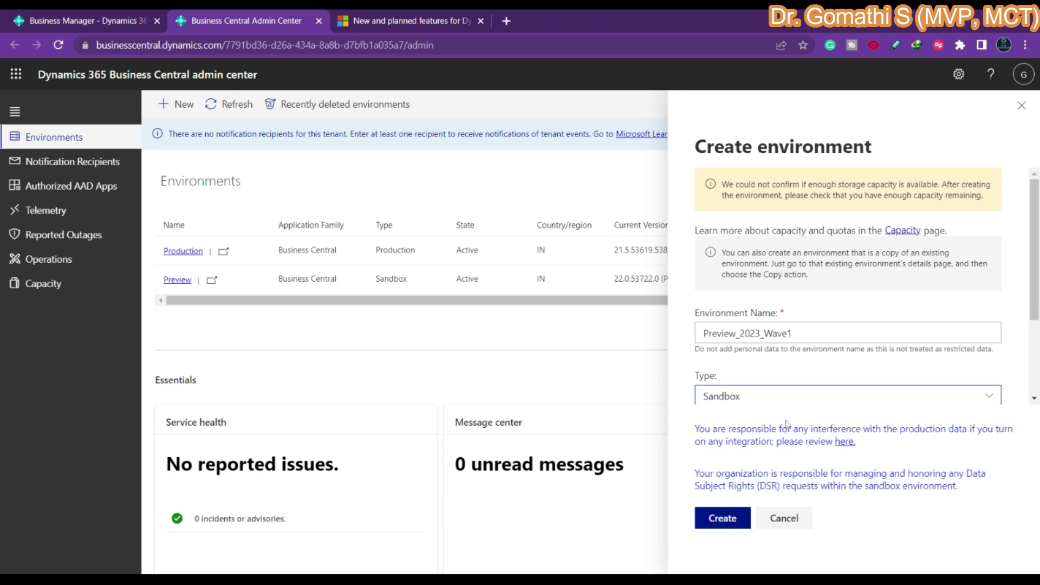
scroll(1033, 300, "down", 2)
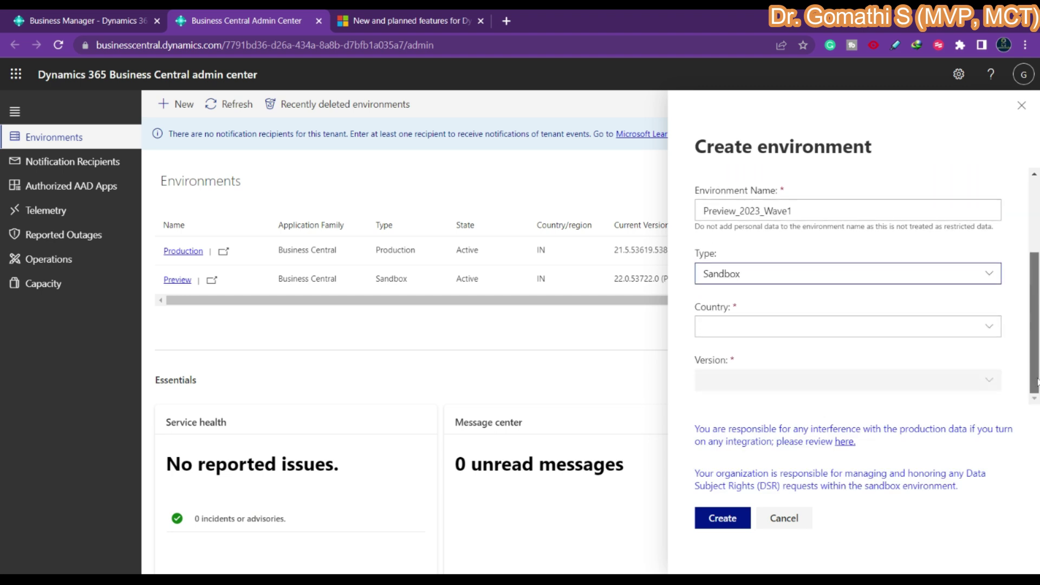
left_click(921, 327)
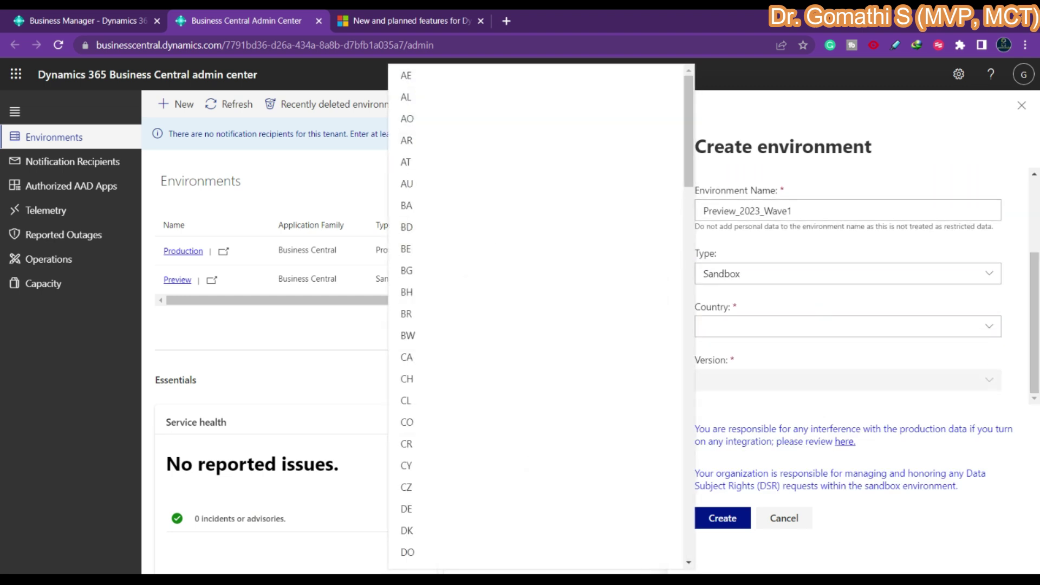
left_click_drag(691, 129, 675, 542)
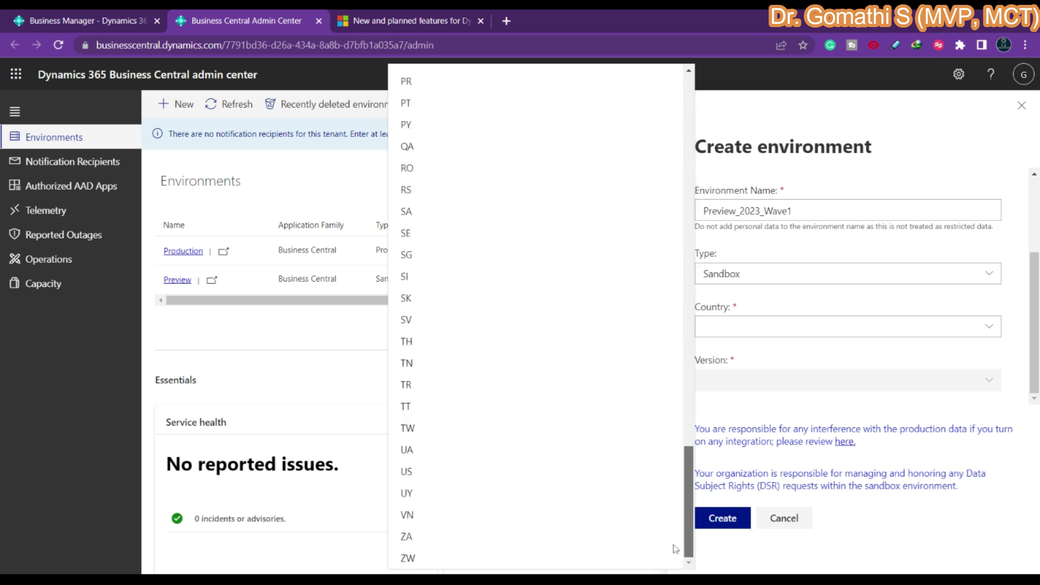
left_click(517, 469)
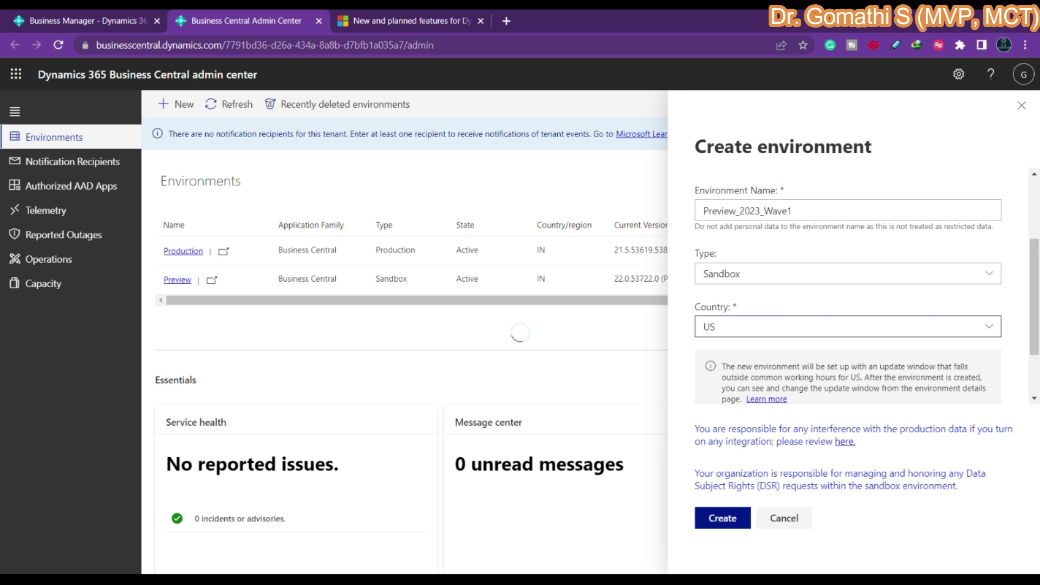
Choose version 22.0.53722.0 (Preview) for the sandbox, then submit its creation and accept the preview version warning
scroll(1037, 329, "down", 2)
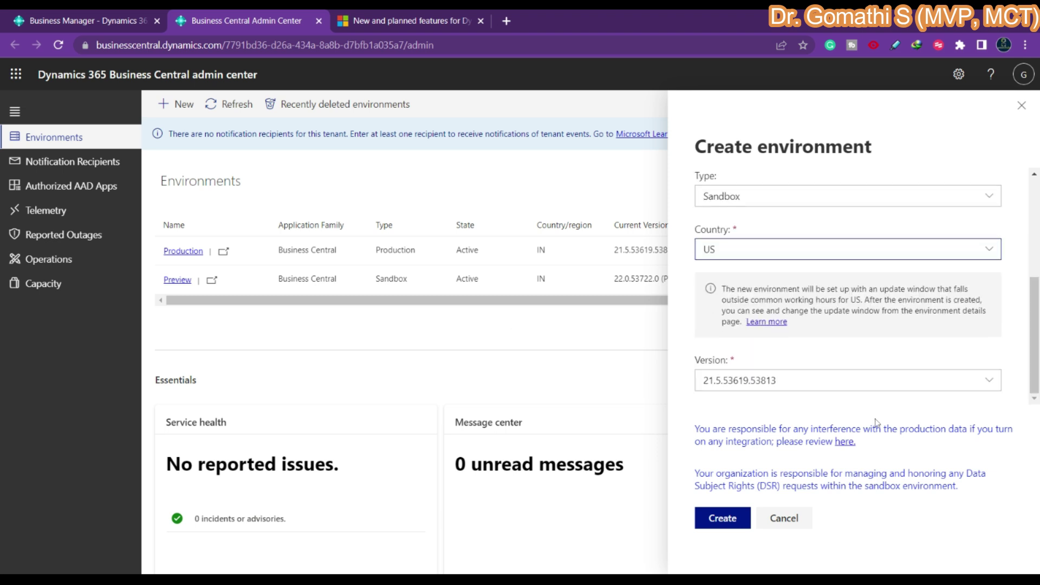
left_click(751, 386)
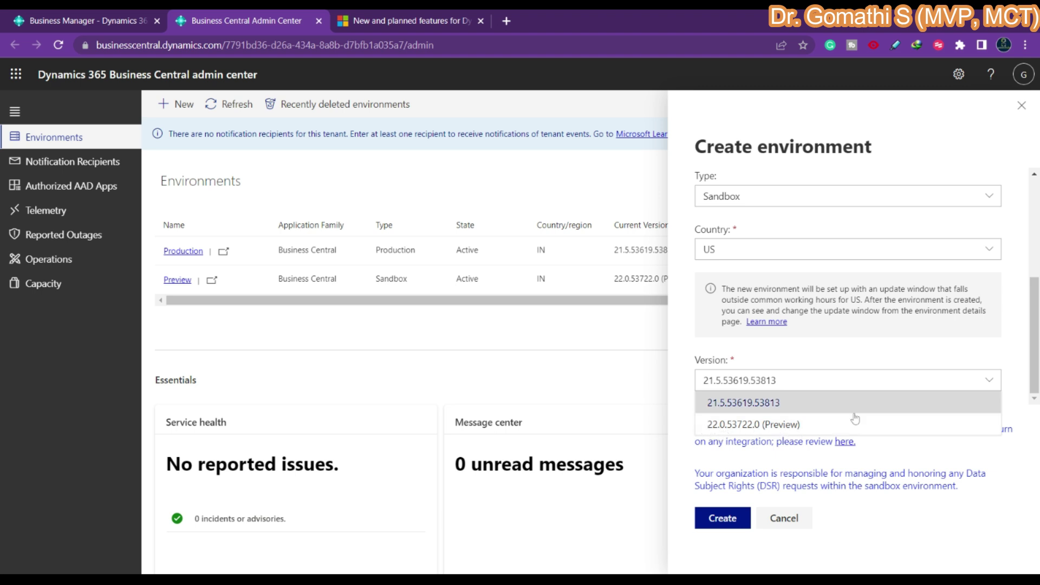
left_click(777, 426)
left_click(710, 520)
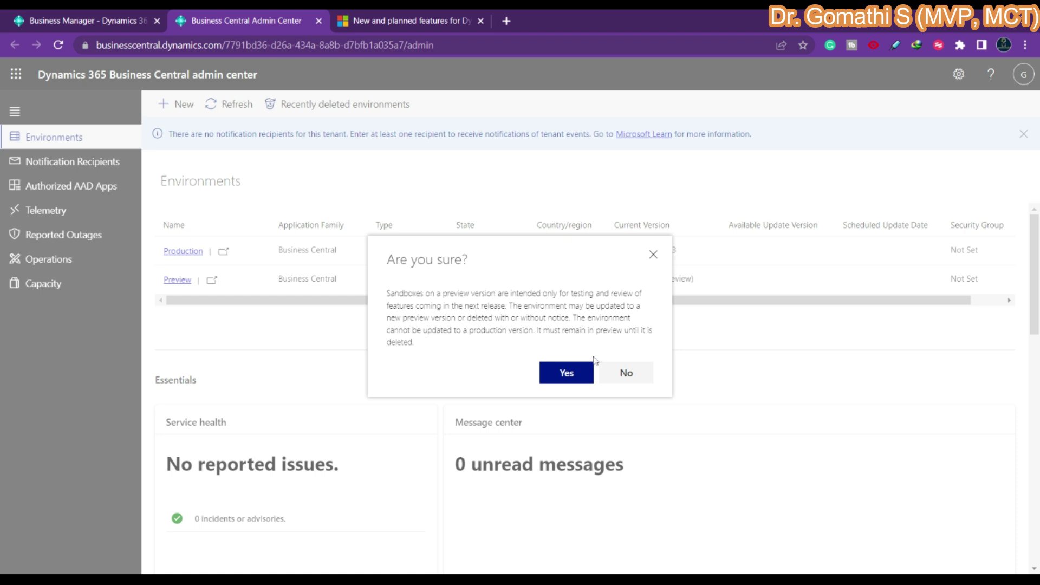
left_click(580, 371)
left_click(570, 372)
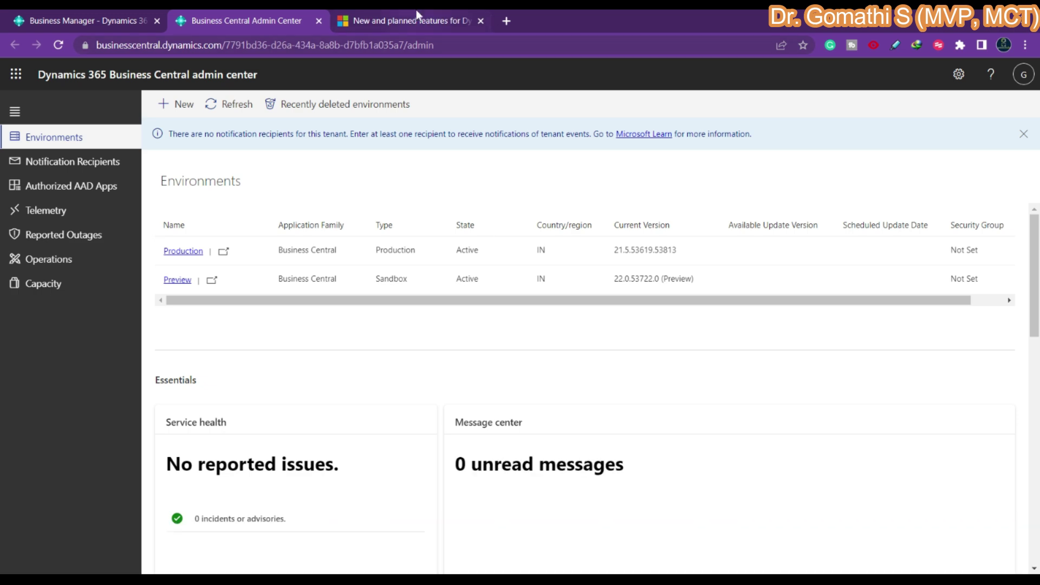
Switch to the planned features article and check the general availability dates in the Application feature table
left_click(418, 20)
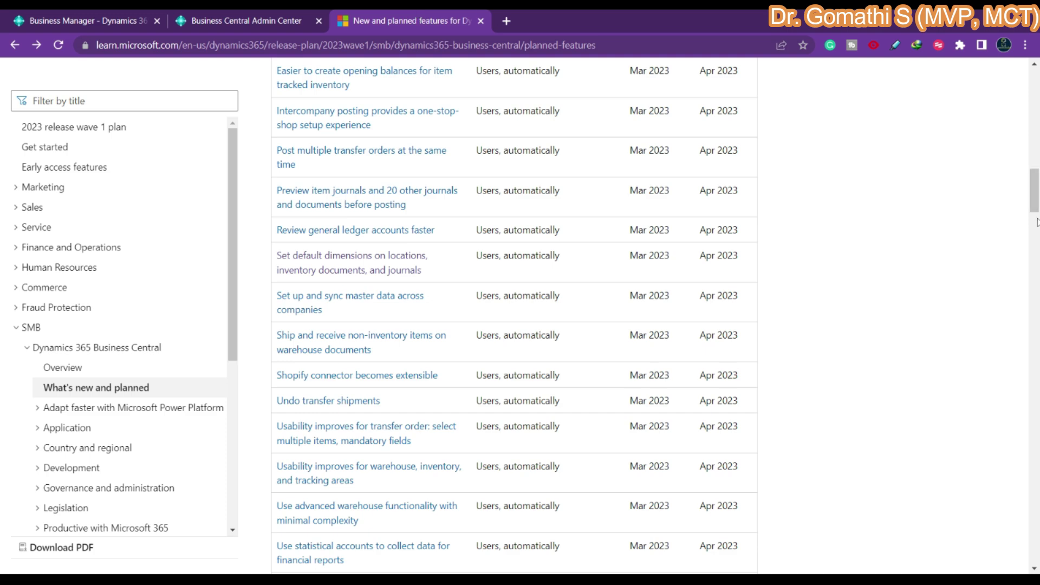
scroll(514, 314, "up", 5)
scroll(645, 248, "up", 2)
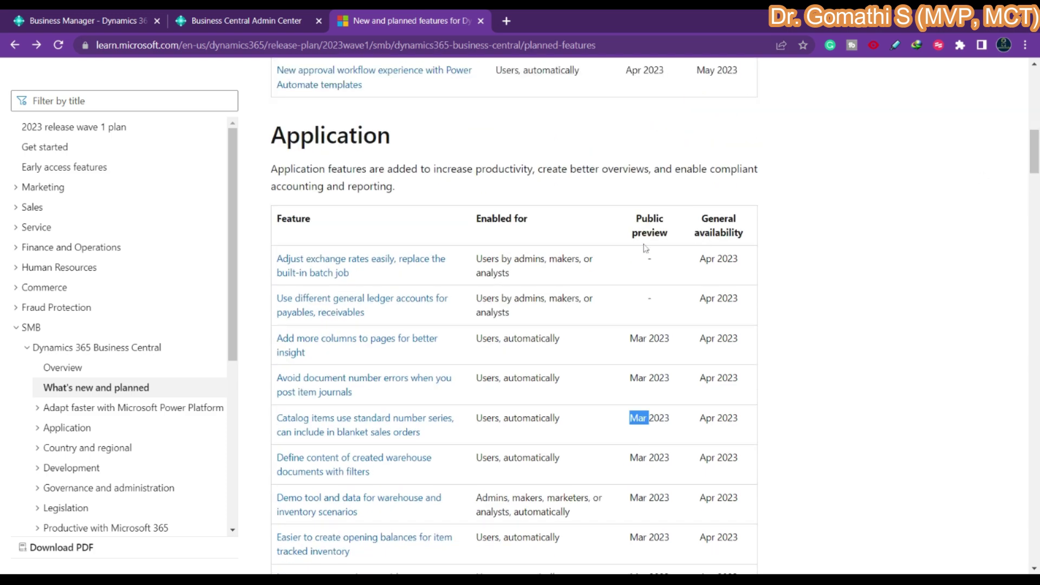
left_click_drag(695, 219, 742, 267)
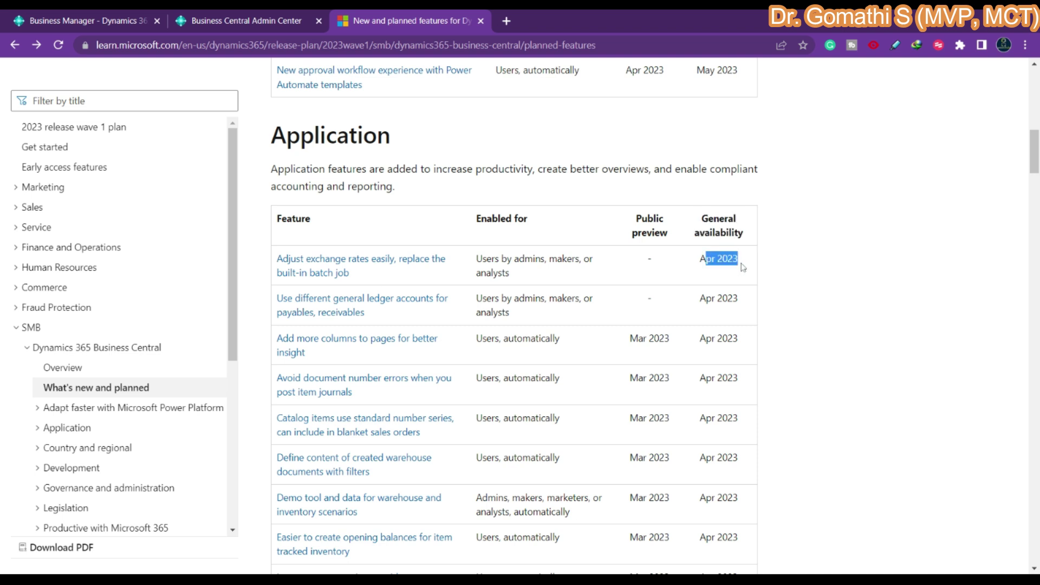
left_click_drag(699, 297, 741, 304)
left_click_drag(697, 345, 748, 348)
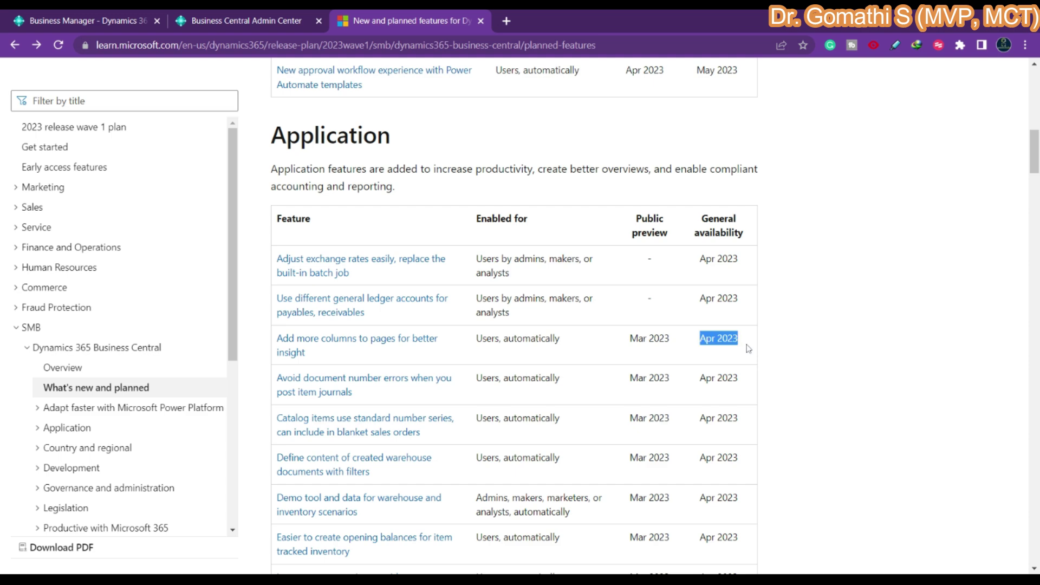
left_click_drag(1035, 171, 1036, 228)
View the Preview_2023_Wave1 environment's details and status in the admin center, try its URL, and close the page it opens
left_click(233, 21)
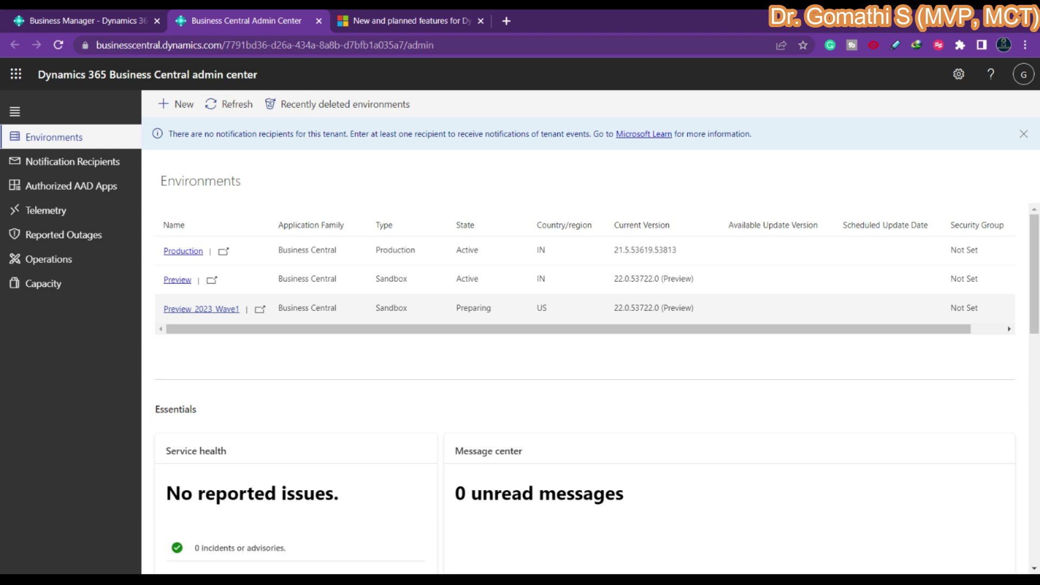
left_click(196, 310)
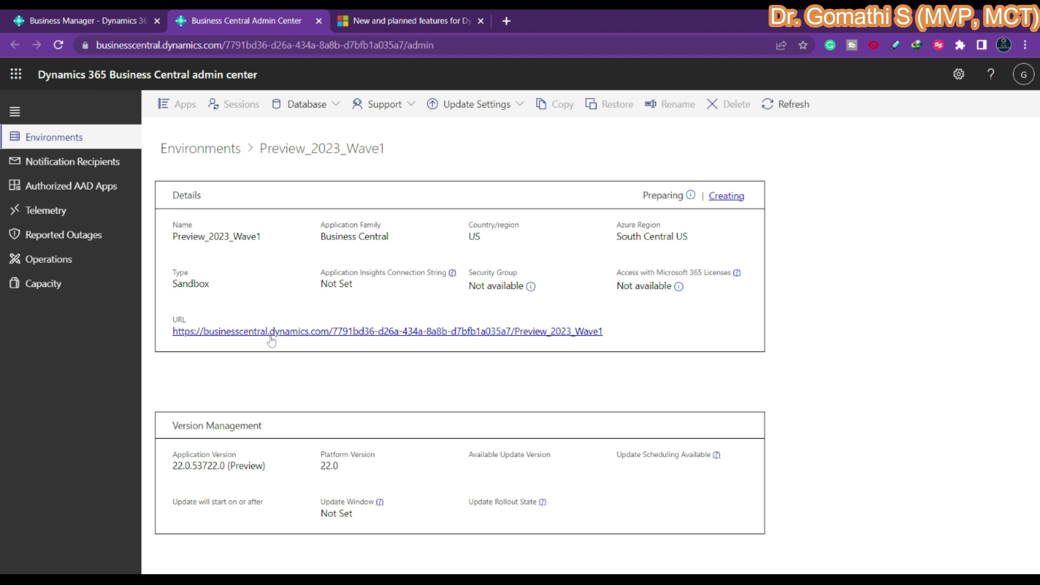
left_click(389, 331)
left_click(248, 12)
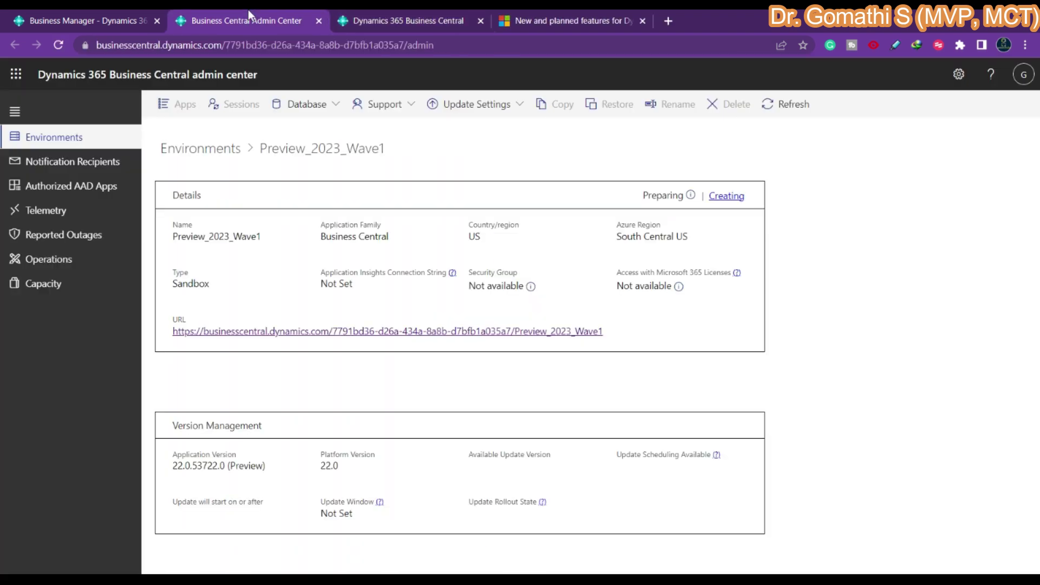
left_click_drag(715, 196, 750, 199)
left_click(390, 21)
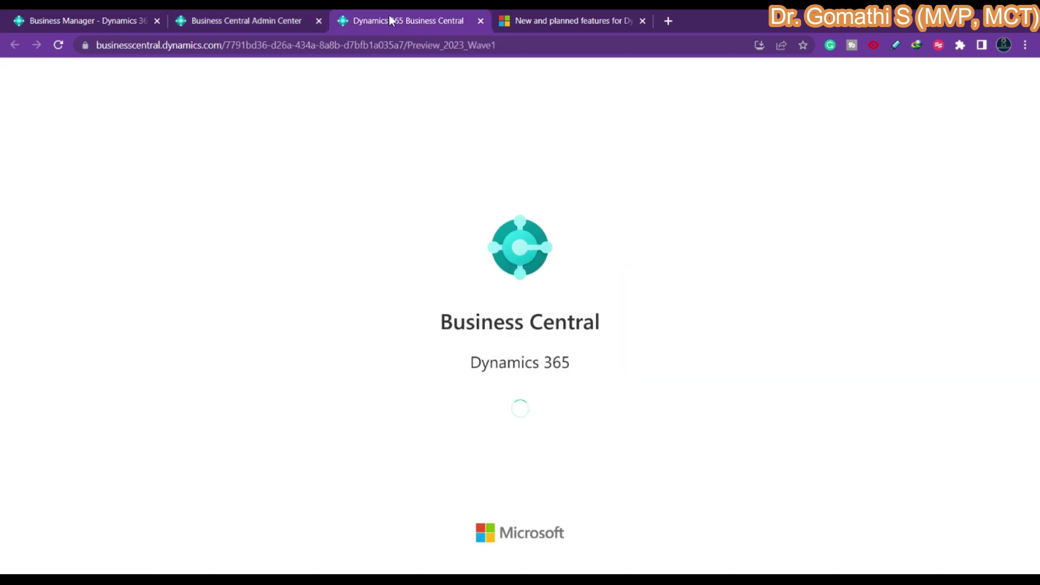
left_click(481, 22)
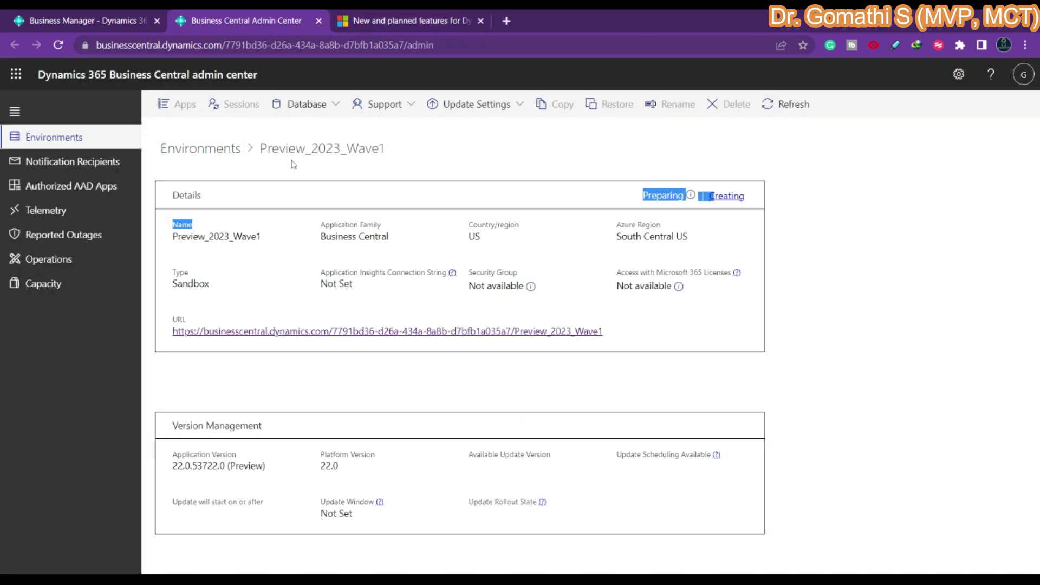
Check the existing Preview environment's status in its details, and compare it with Preview_2023_Wave1's state in the environments list
left_click(216, 157)
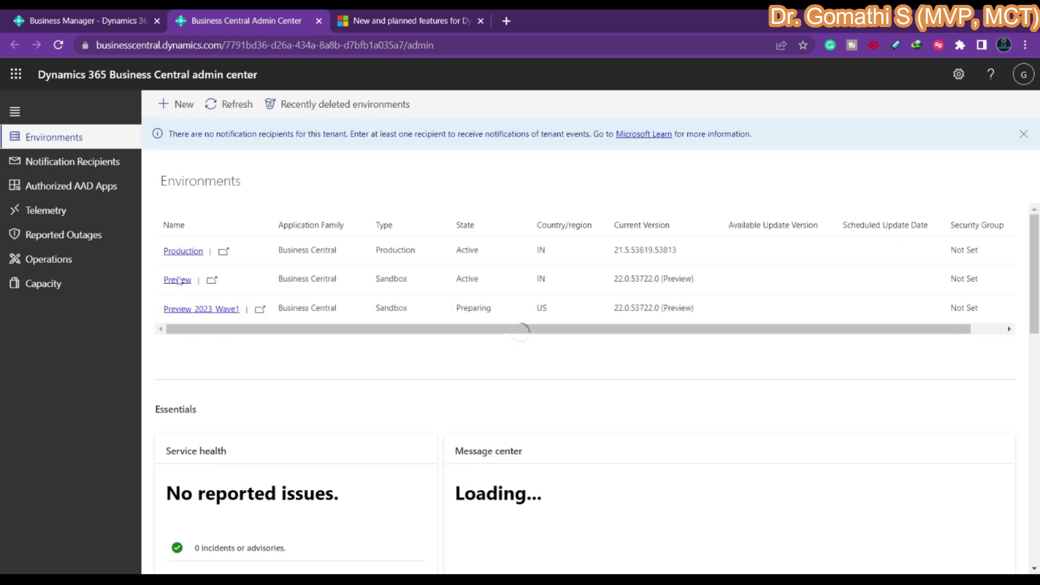
left_click(178, 280)
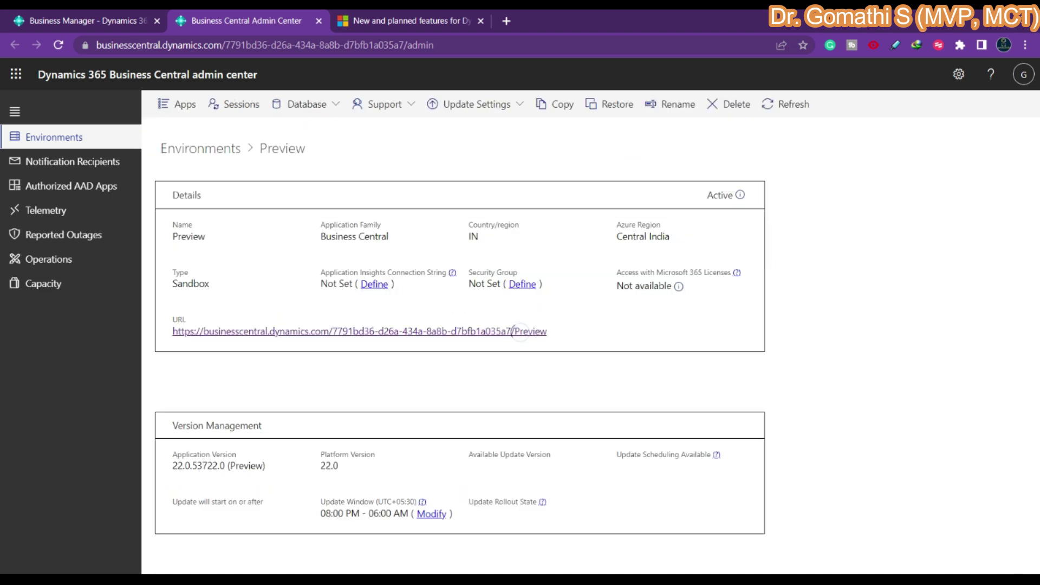
double_click(718, 196)
left_click(198, 154)
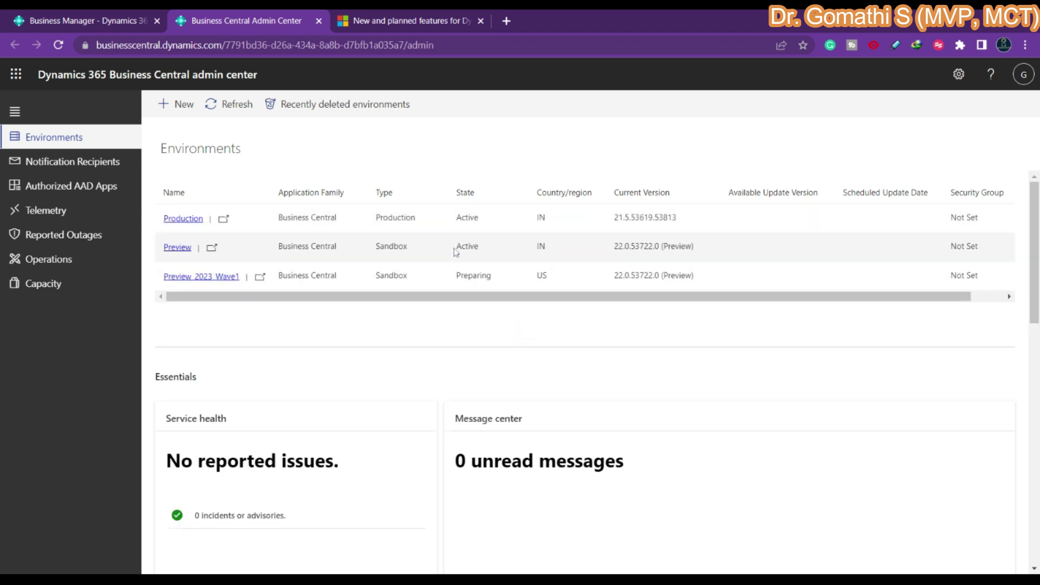
double_click(498, 282)
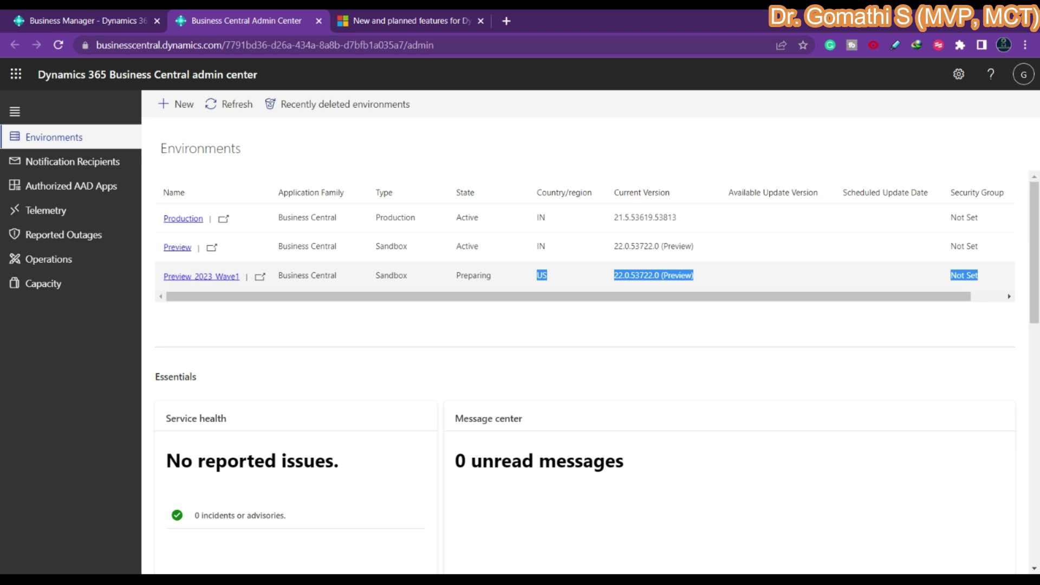
Return to the planned features article and go from its introduction to the Adapt faster with Microsoft Power Platform section
left_click(392, 12)
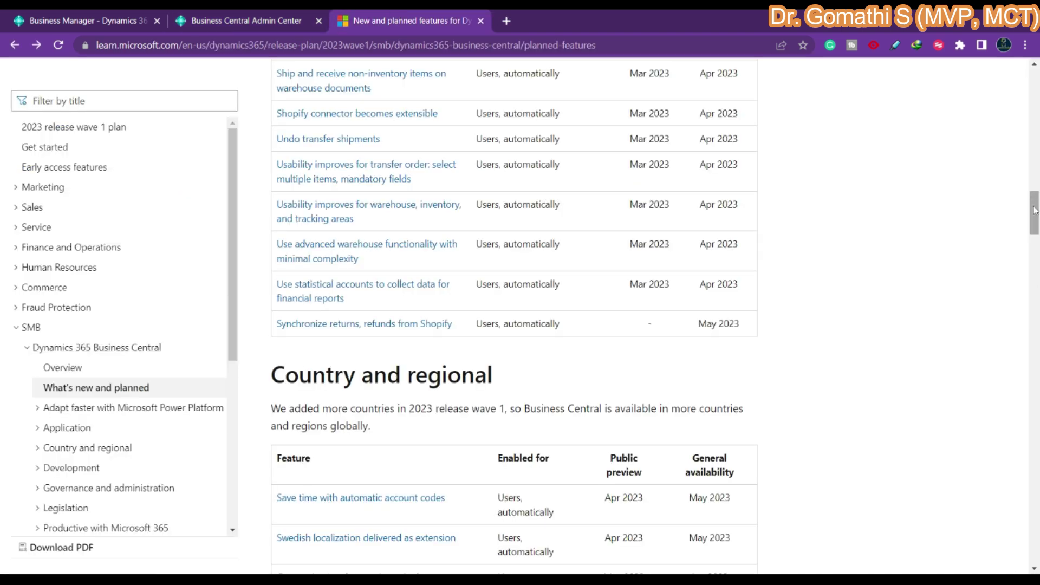
left_click_drag(1034, 197, 1036, 66)
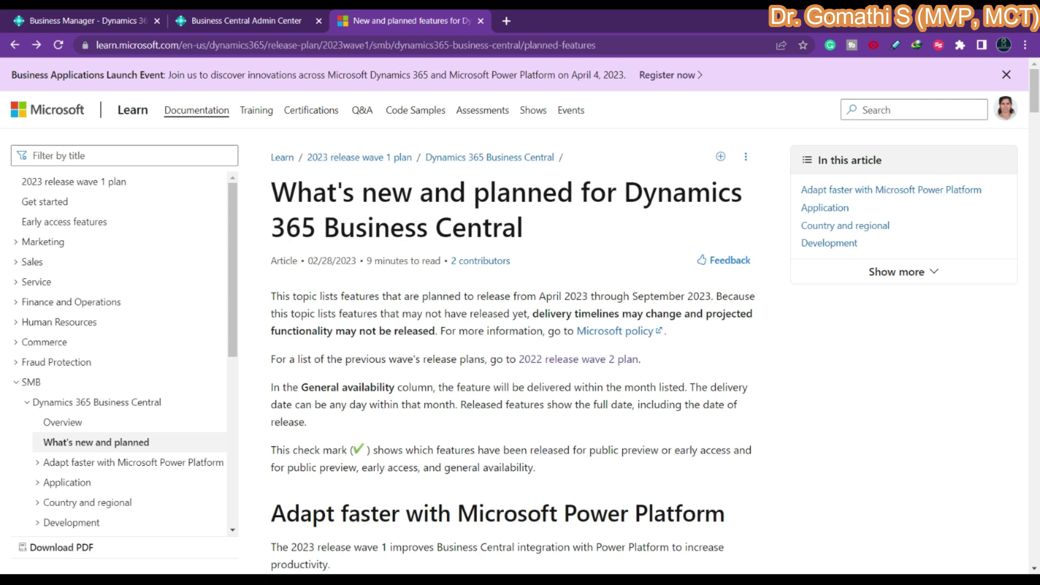
scroll(520, 318, "down", 8)
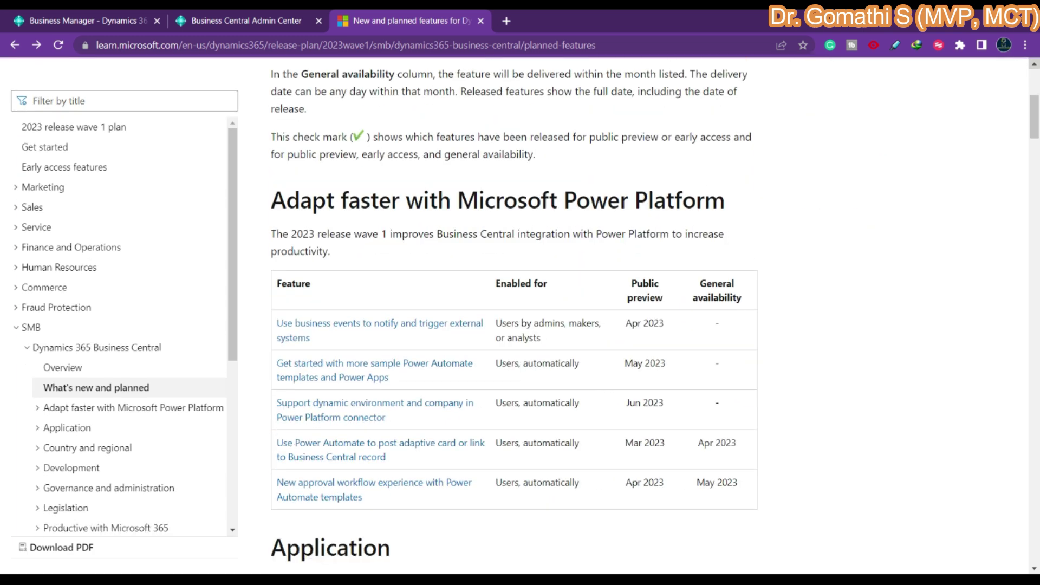
left_click_drag(271, 107, 705, 107)
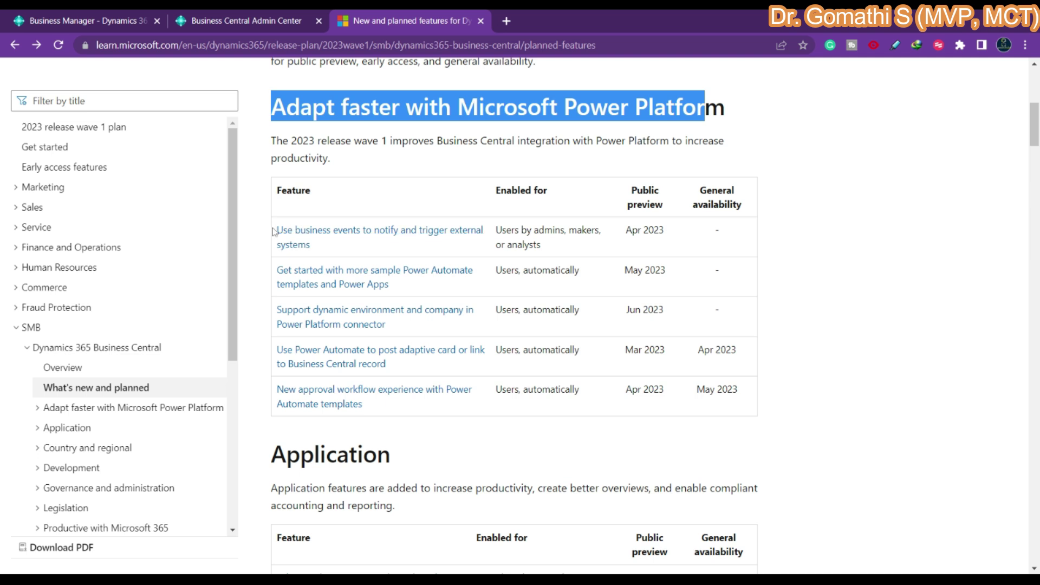
Read the features in the Power Platform table and check the public preview date of the Power Automate adaptive card feature
left_click_drag(273, 237, 346, 259)
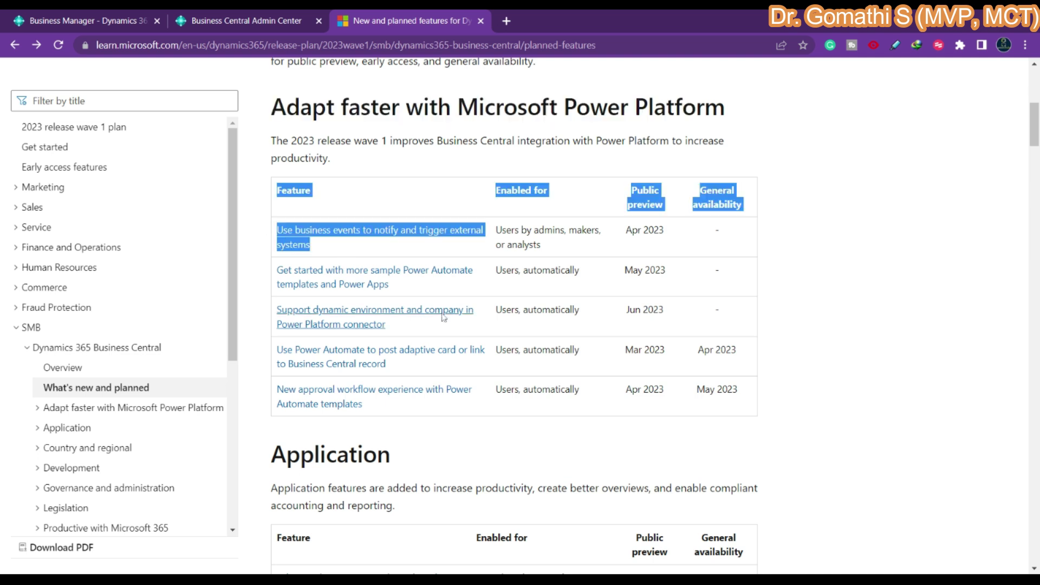
left_click_drag(422, 288, 267, 271)
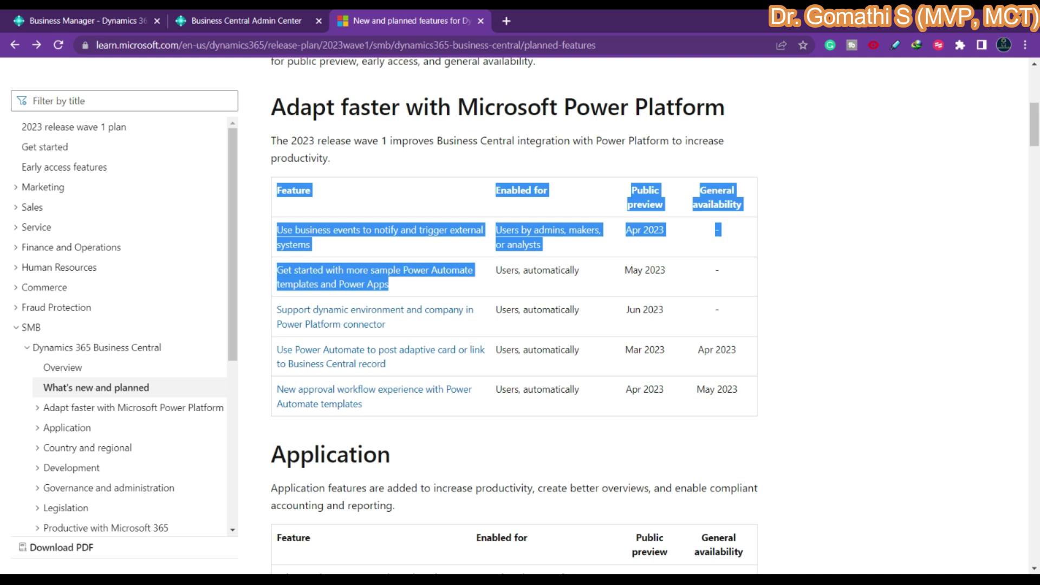
left_click(444, 312)
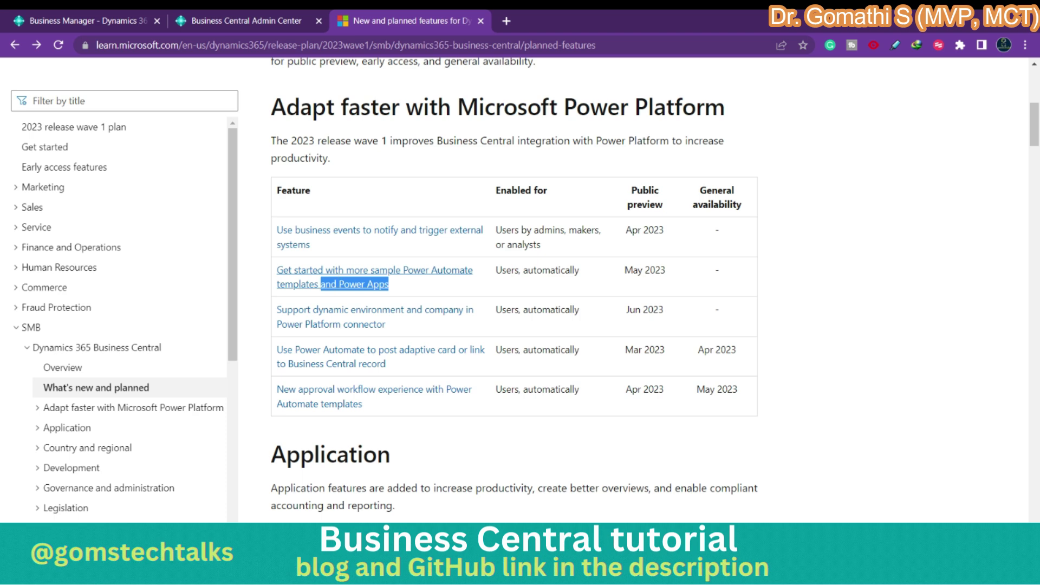
left_click_drag(389, 285, 275, 277)
left_click_drag(385, 324, 277, 314)
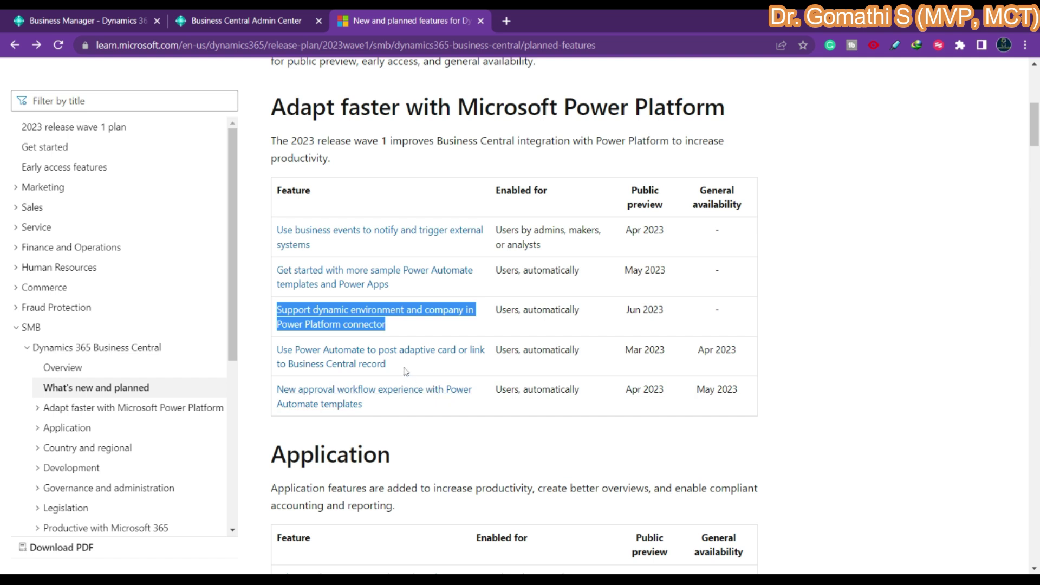
left_click(411, 335)
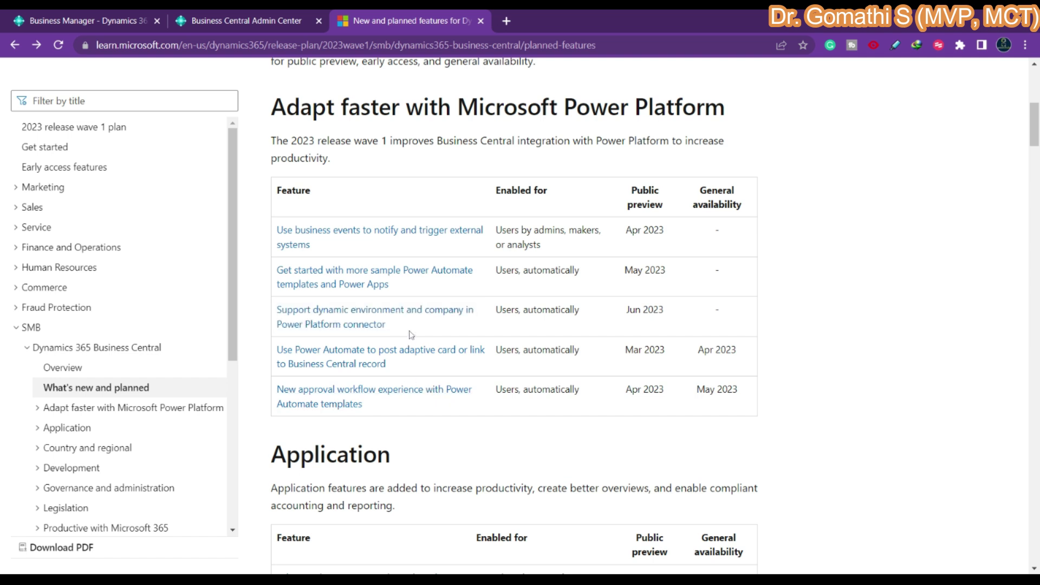
left_click_drag(387, 364, 262, 359)
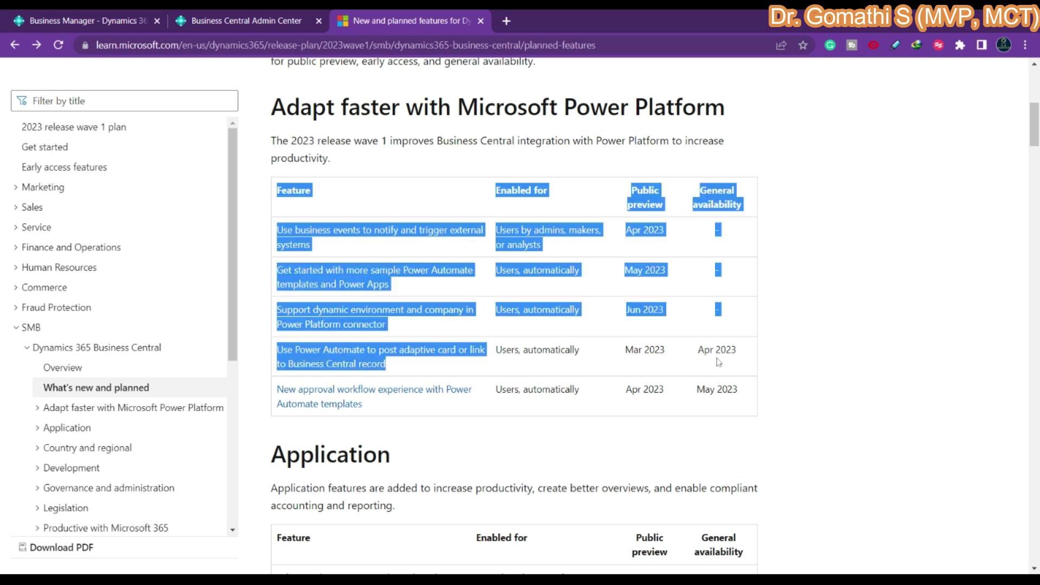
double_click(654, 350)
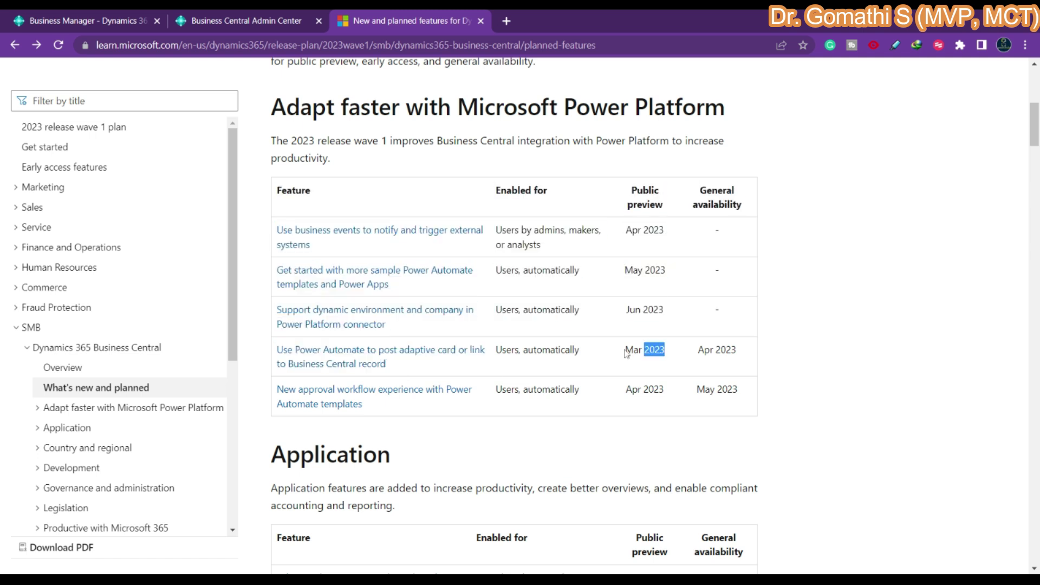
left_click_drag(625, 350, 667, 352)
Open the New approval workflow experience with Power Automate templates article in a separate browser tab and read its feature details
left_click(322, 399, "ctrl")
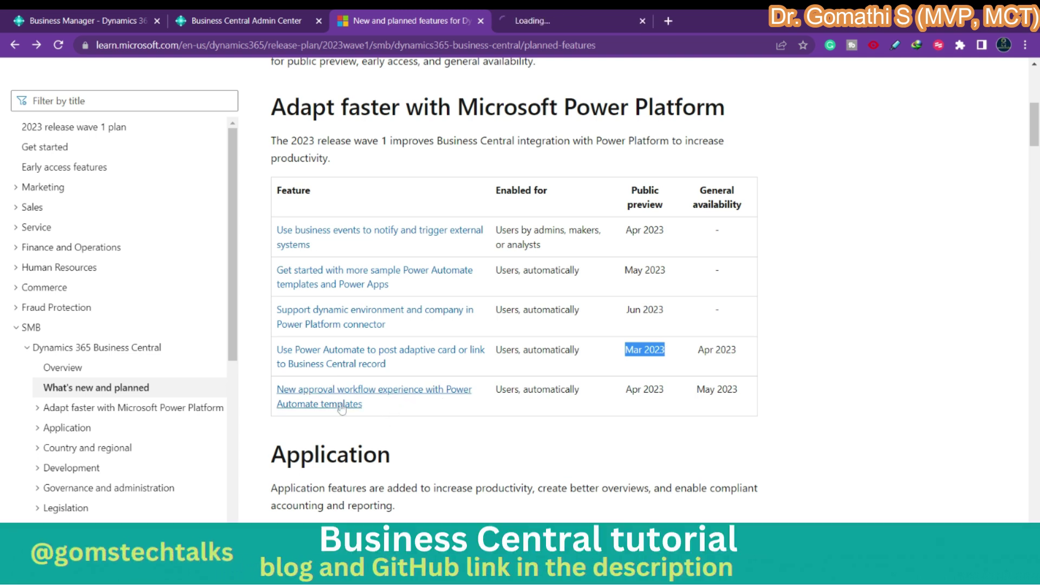
left_click(554, 9)
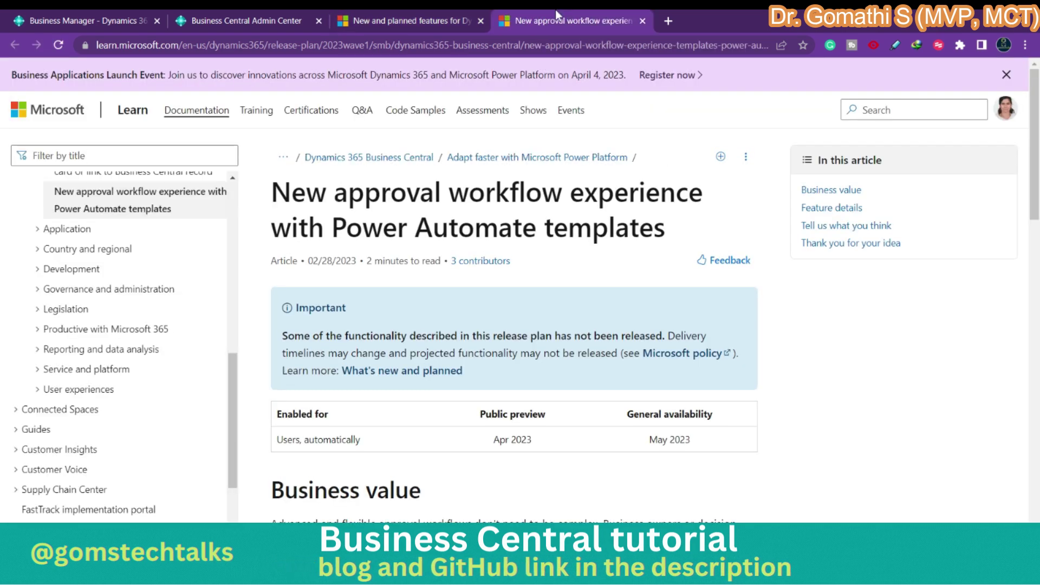
scroll(555, 8, "down", 10)
scroll(554, 8, "down", 10)
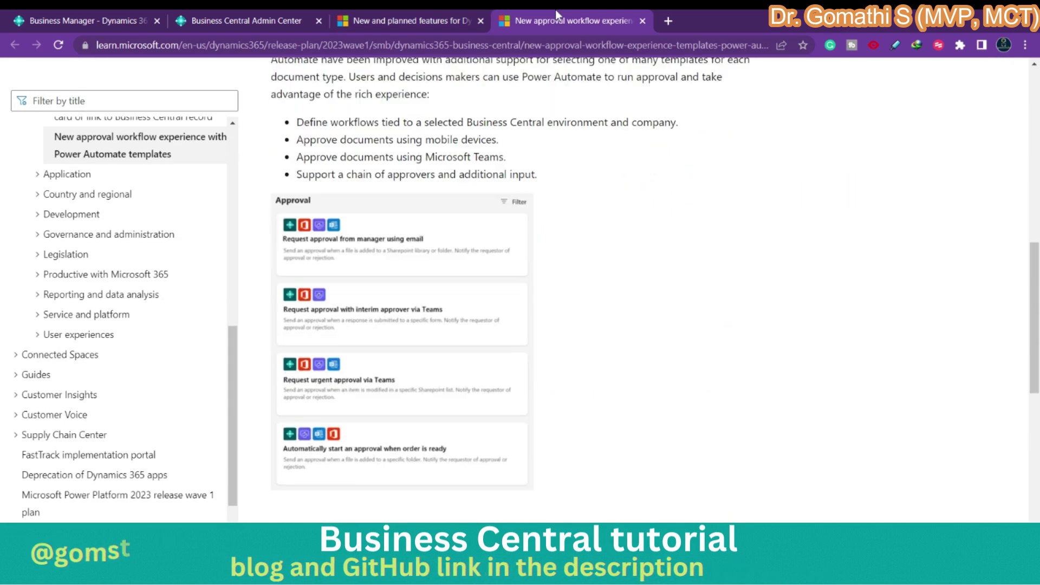
Return to the planned features article and review its Application and Country and regional feature tables
left_click(400, 11)
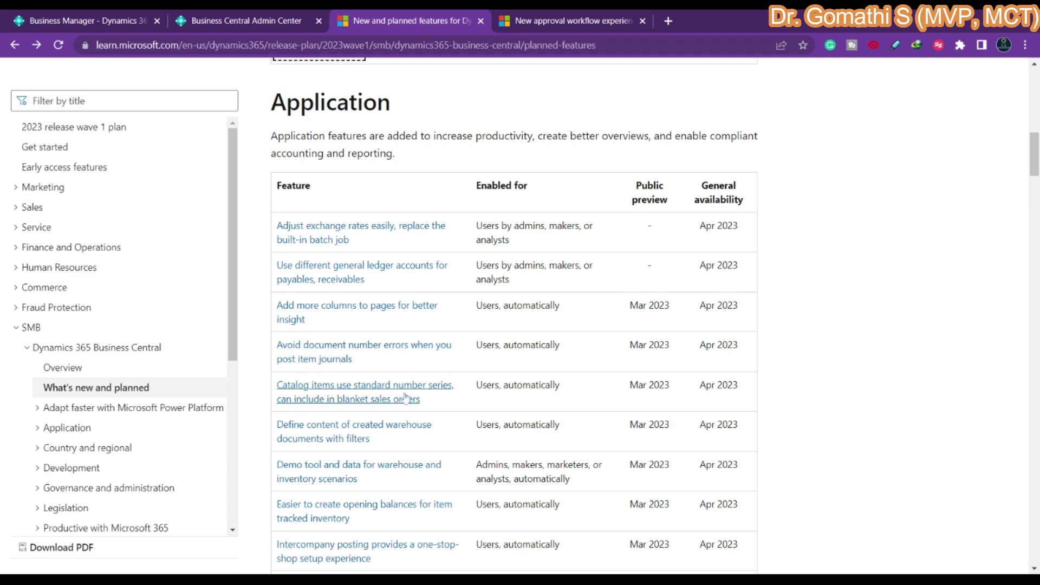
scroll(405, 398, "down", 1)
scroll(406, 398, "down", 15)
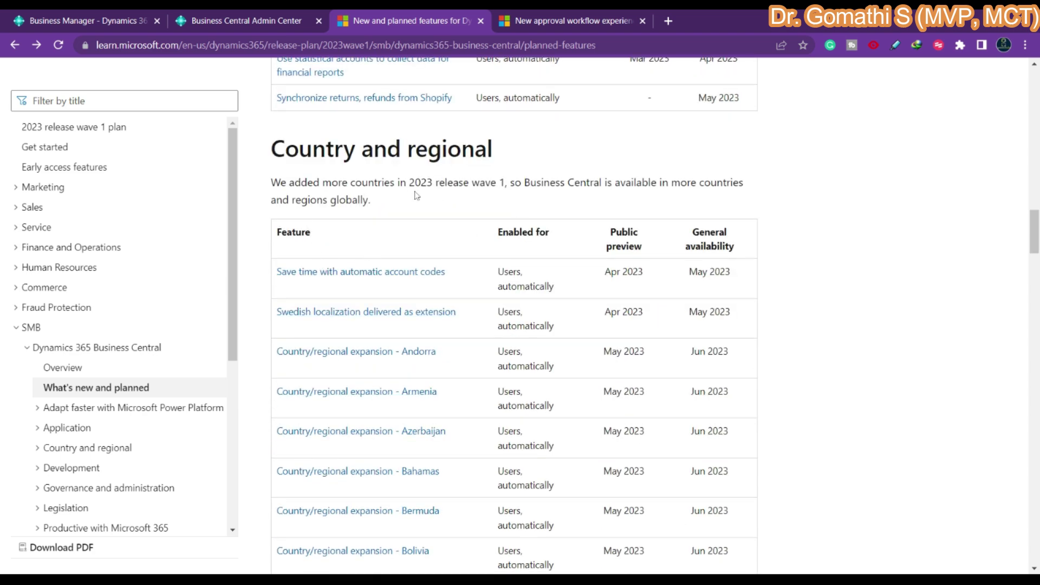
scroll(416, 195, "down", 4)
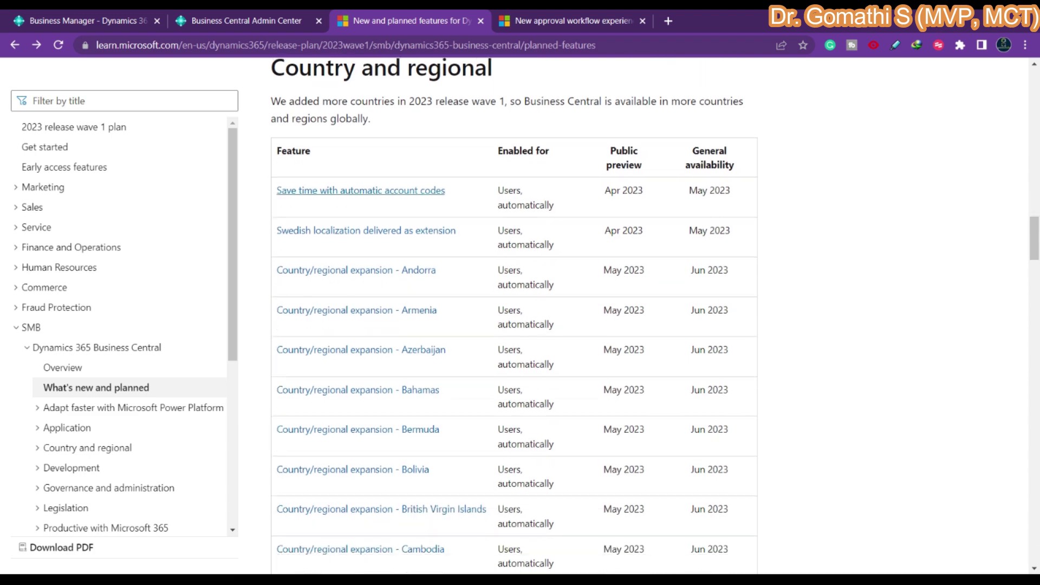
Read through the Development and Governance and administration feature tables, continuing to the Legislation section
scroll(515, 314, "down", 20)
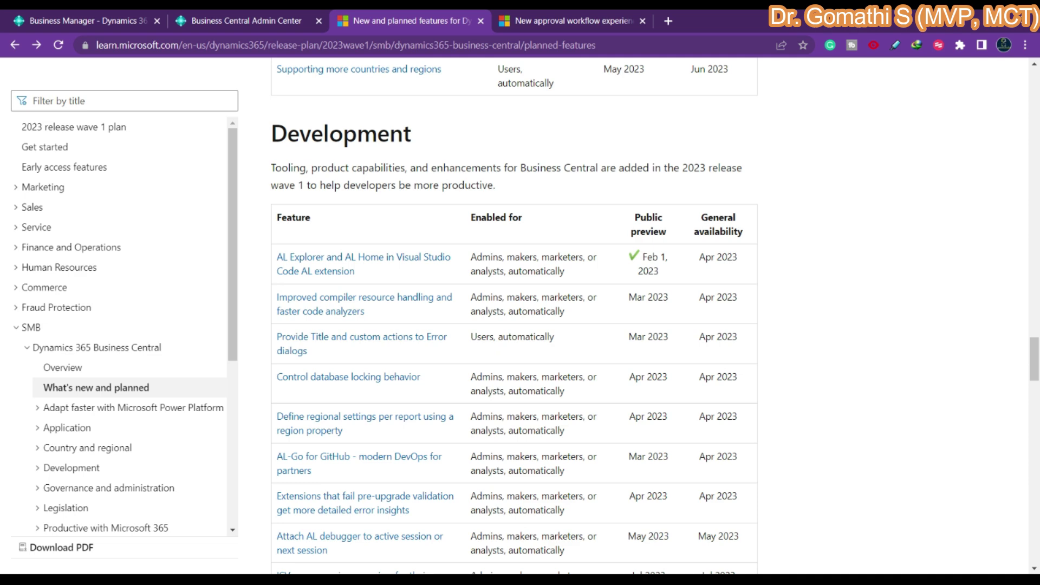
scroll(514, 314, "down", 2)
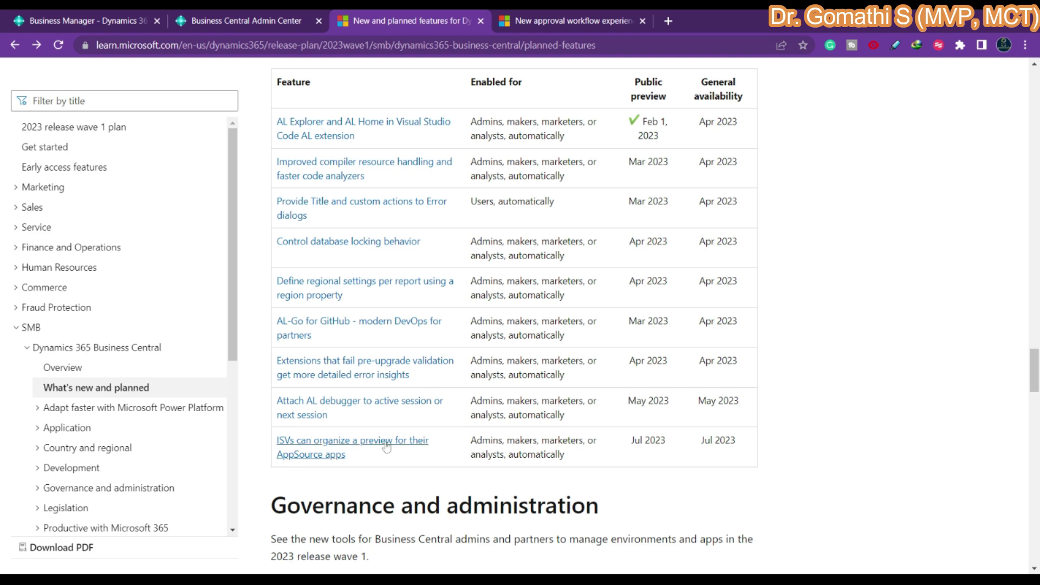
scroll(345, 418, "down", 6)
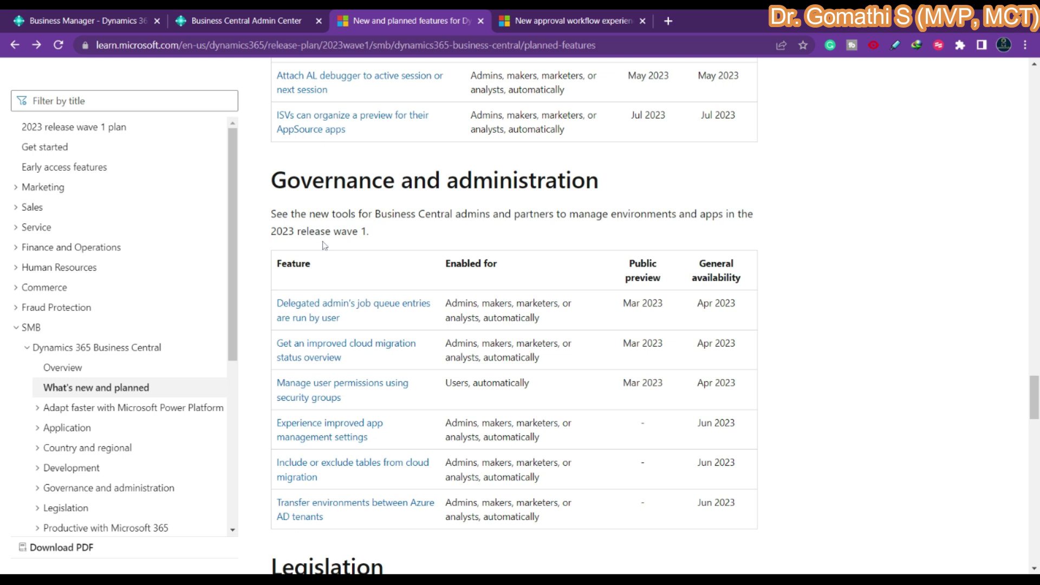
left_click_drag(273, 308, 570, 483)
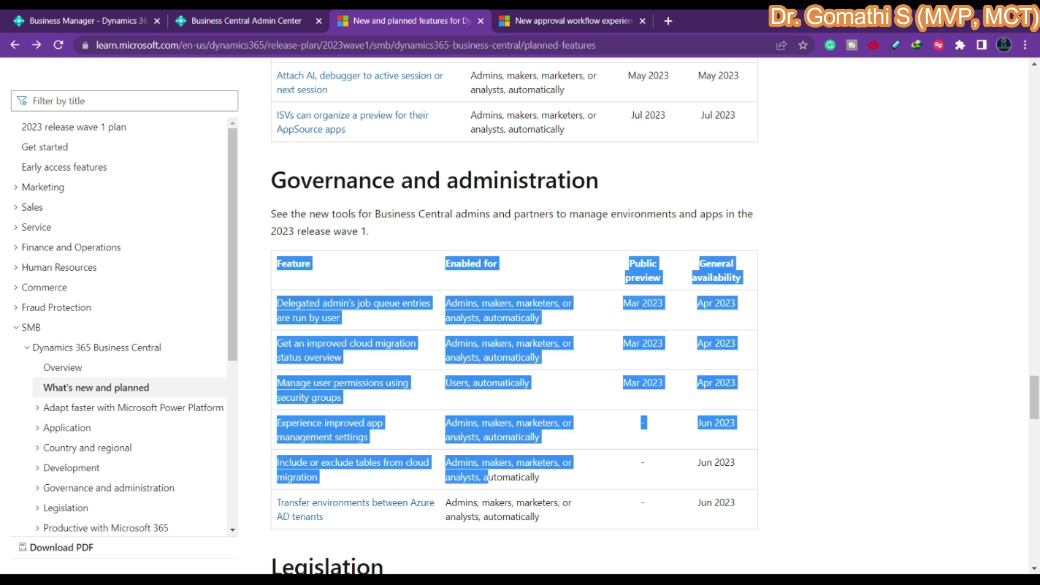
left_click(573, 522)
scroll(572, 522, "down", 8)
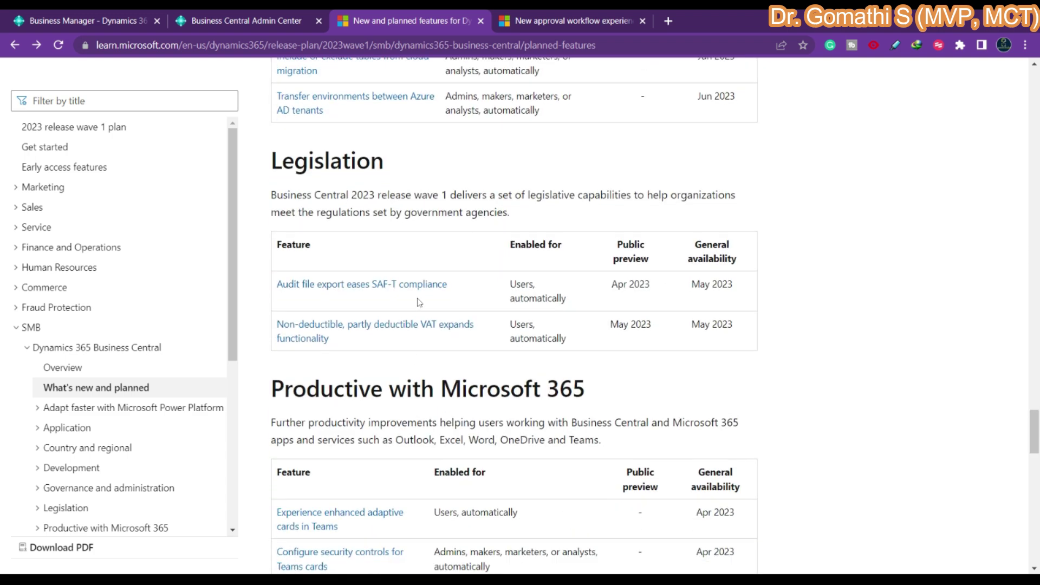
Review the Productive with Microsoft 365 features and the public preview date in the Reporting and data analysis table
scroll(420, 303, "down", 5)
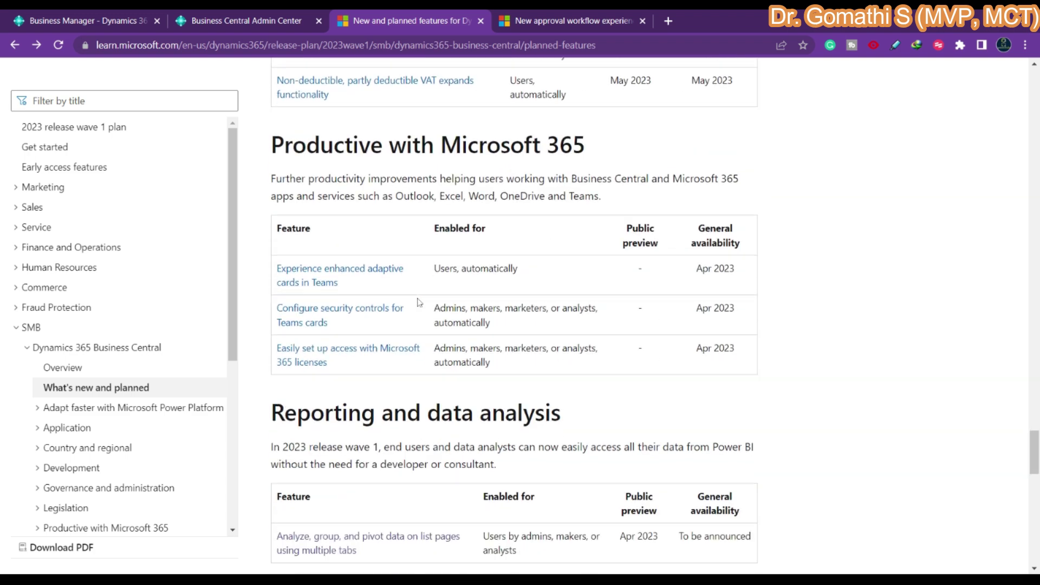
scroll(420, 302, "down", 3)
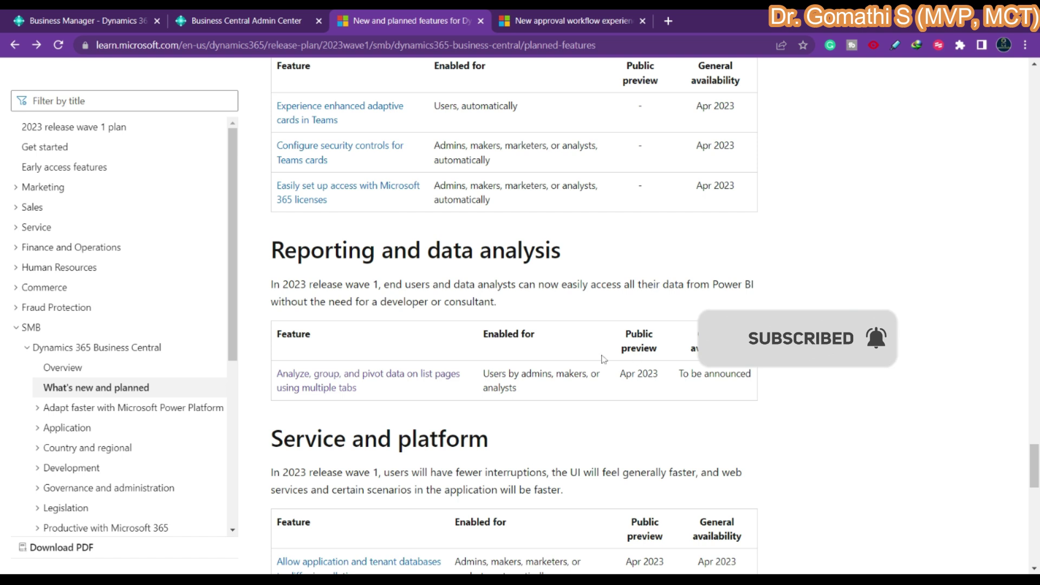
left_click_drag(619, 338, 654, 391)
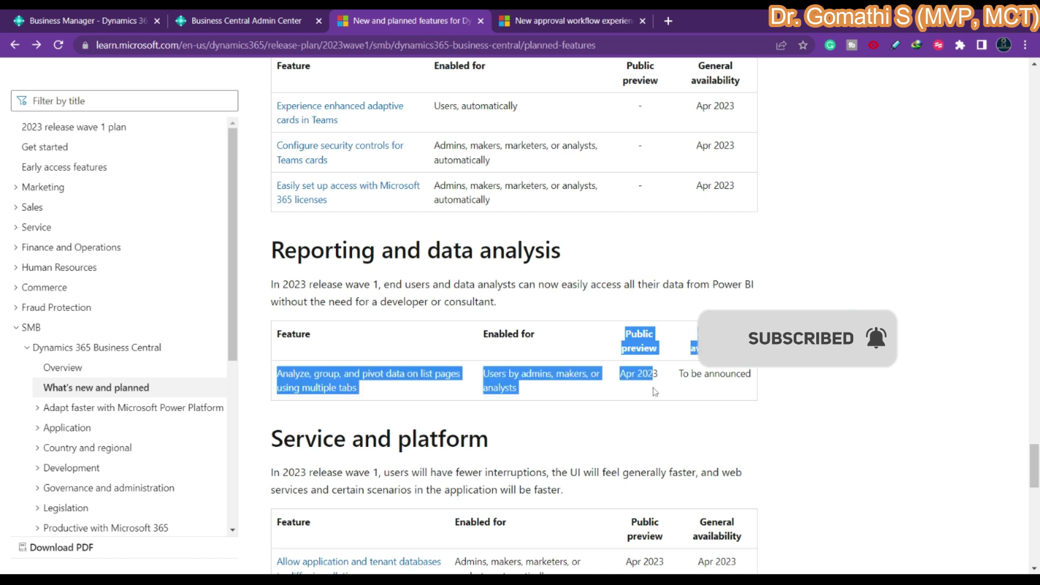
left_click(707, 391)
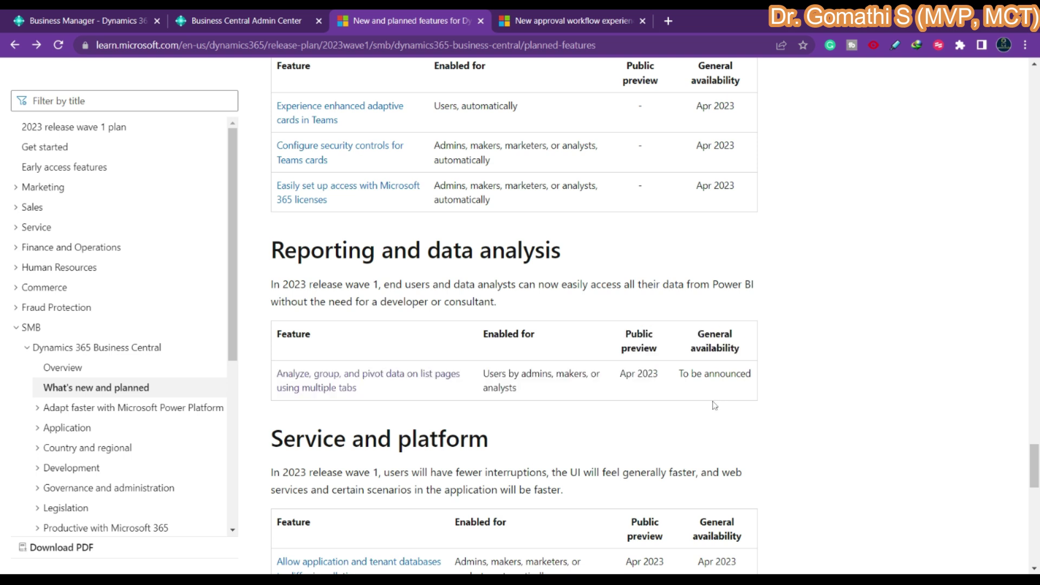
Read the Service and platform section and the User experiences feature table, including the descriptions of the Enabled for values
scroll(590, 458, "down", 5)
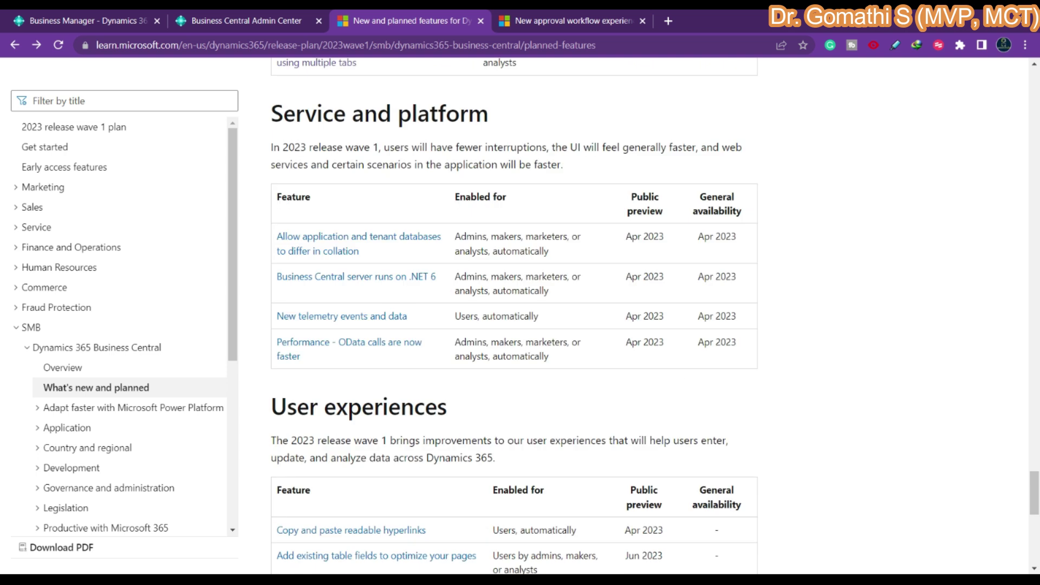
left_click_drag(283, 112, 482, 165)
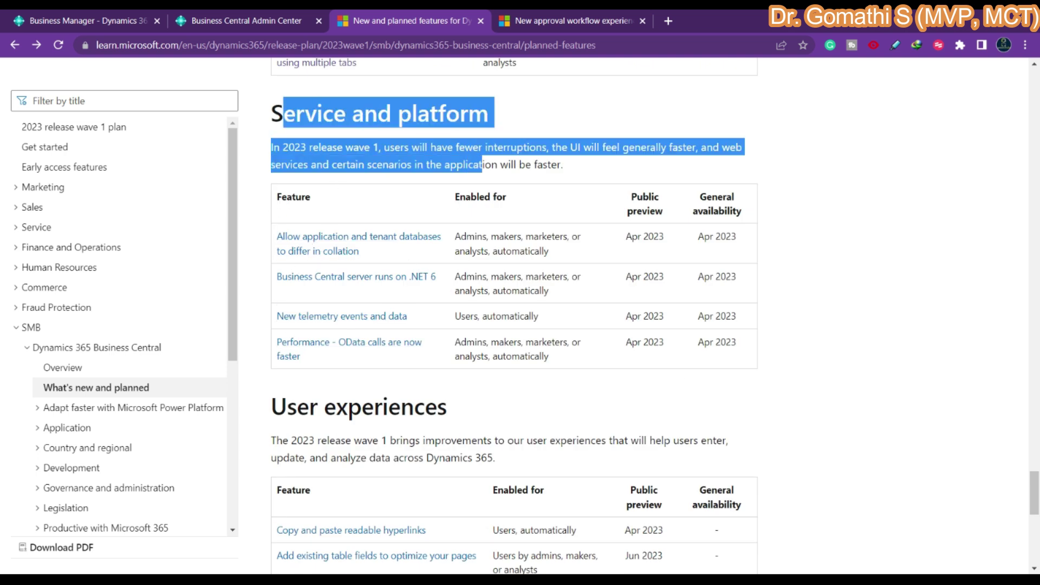
left_click(313, 162)
scroll(313, 163, "down", 6)
scroll(313, 162, "down", 1)
scroll(312, 163, "down", 1)
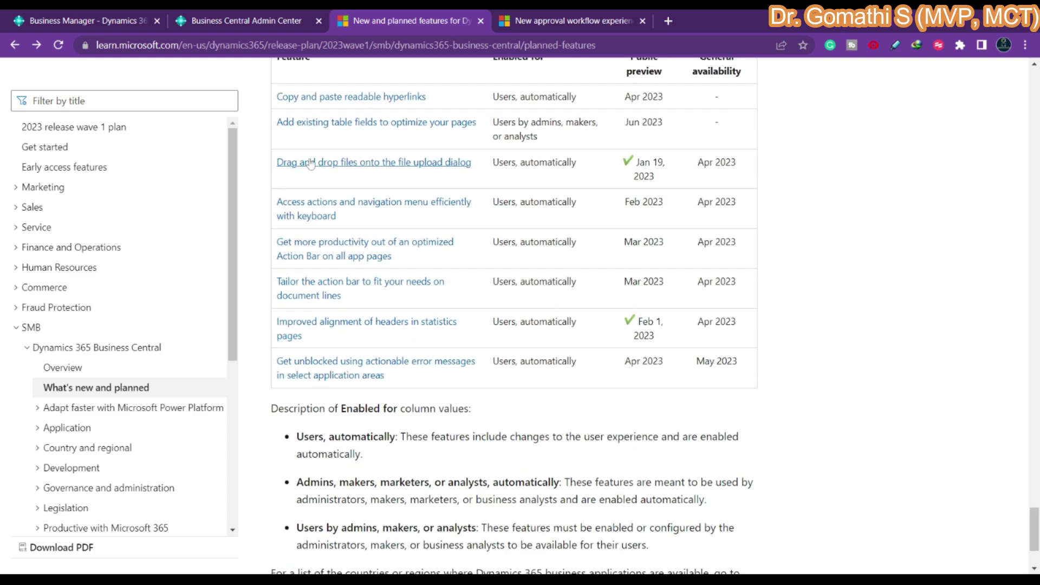
scroll(312, 162, "down", 1)
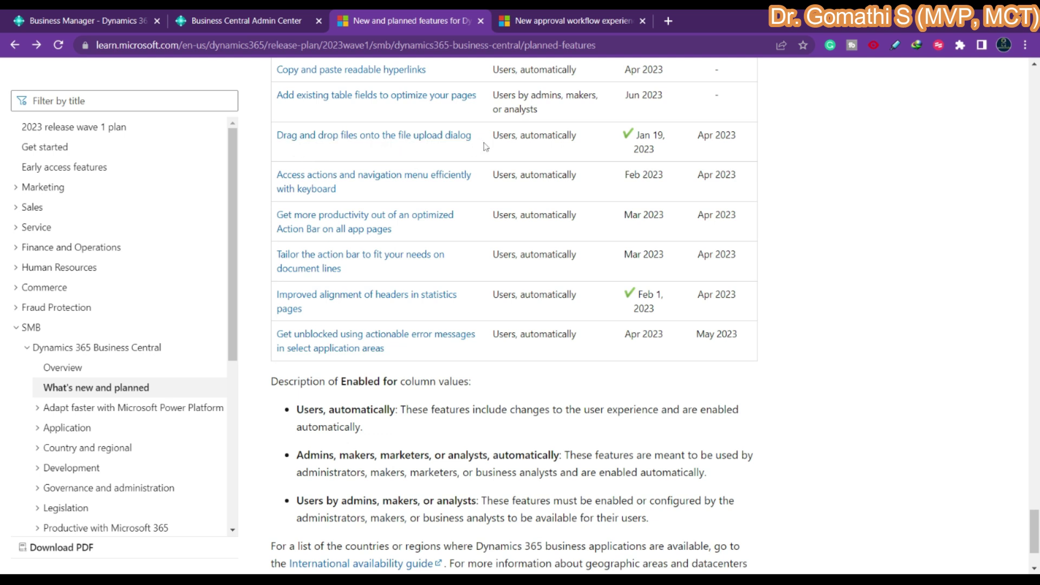
scroll(484, 146, "up", 1)
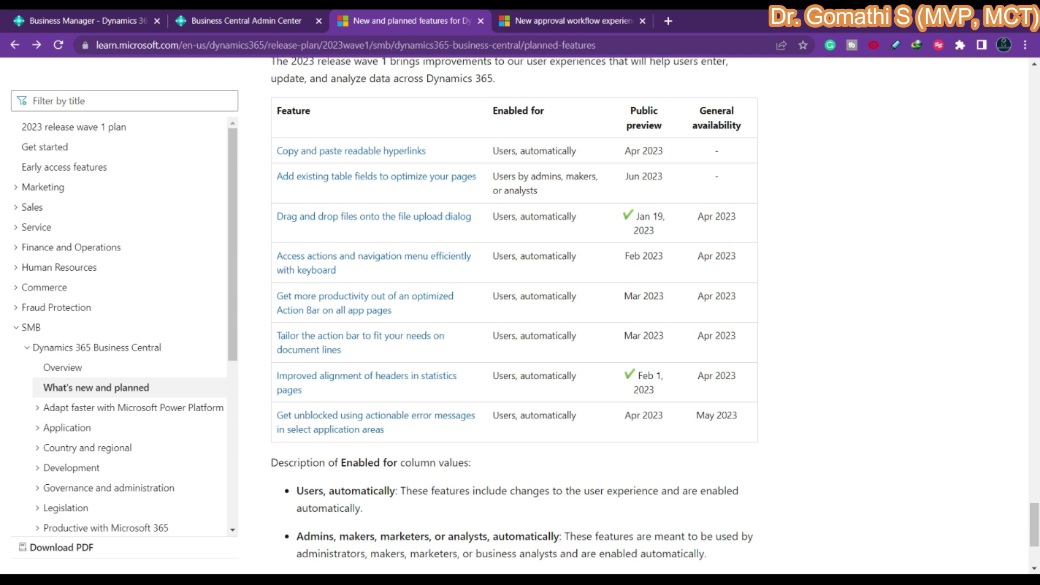
Return to the Business Central admin center, reload the environments list, and open the details of the Preview_2023_Wave1 environment
left_click(216, 16)
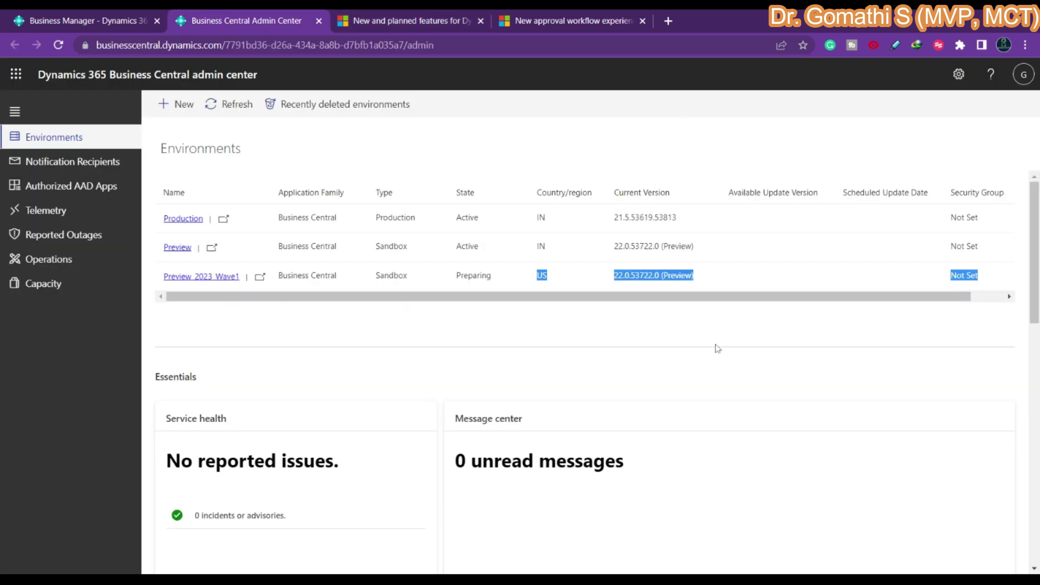
left_click(689, 311)
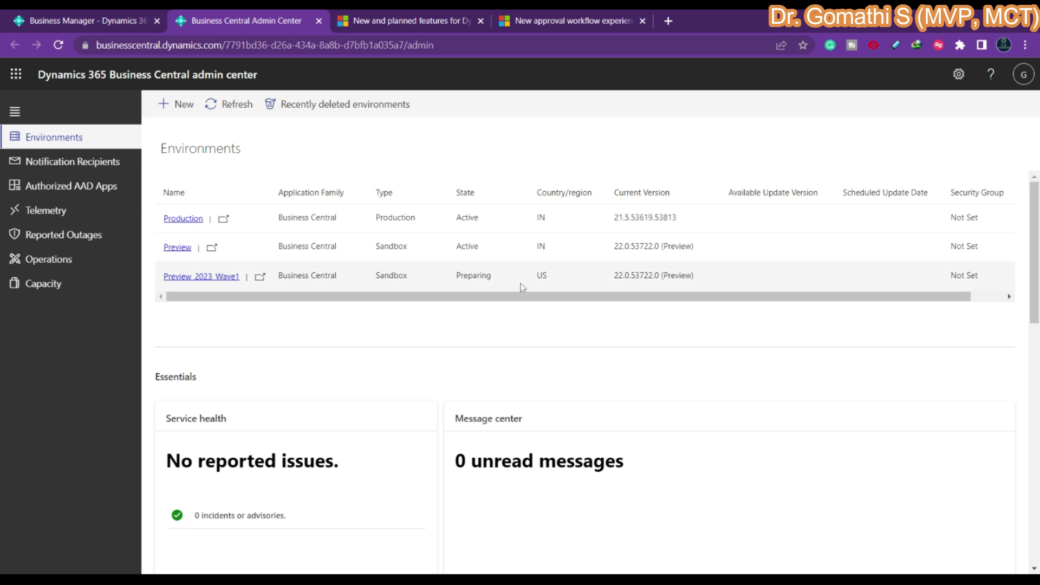
left_click(59, 45)
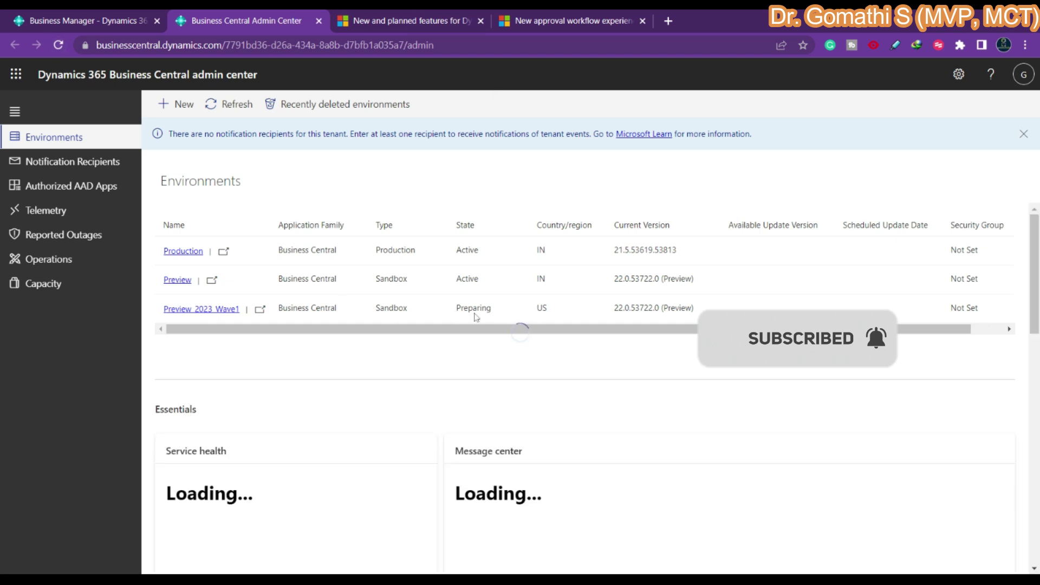
left_click(200, 310)
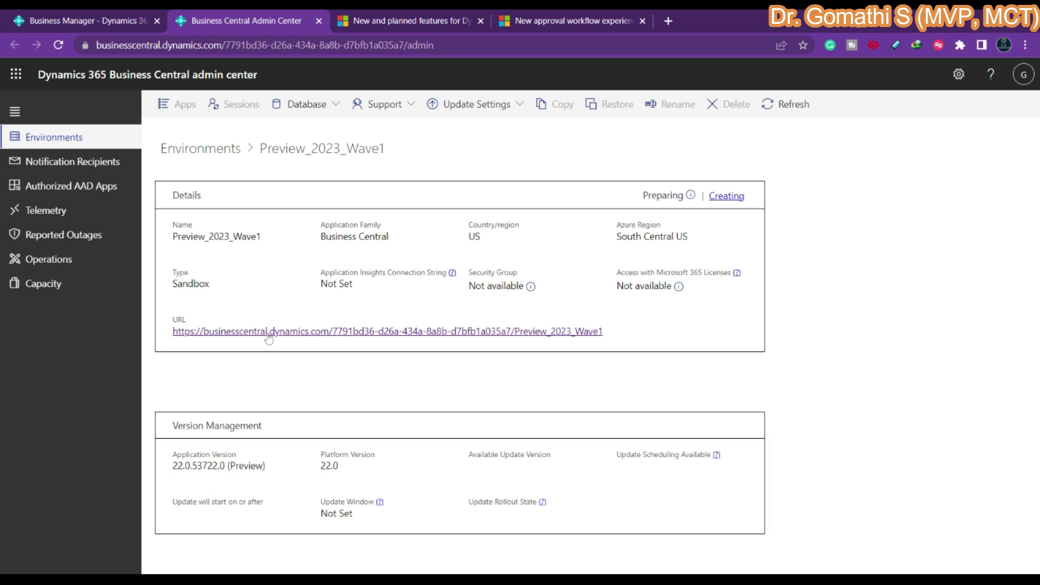